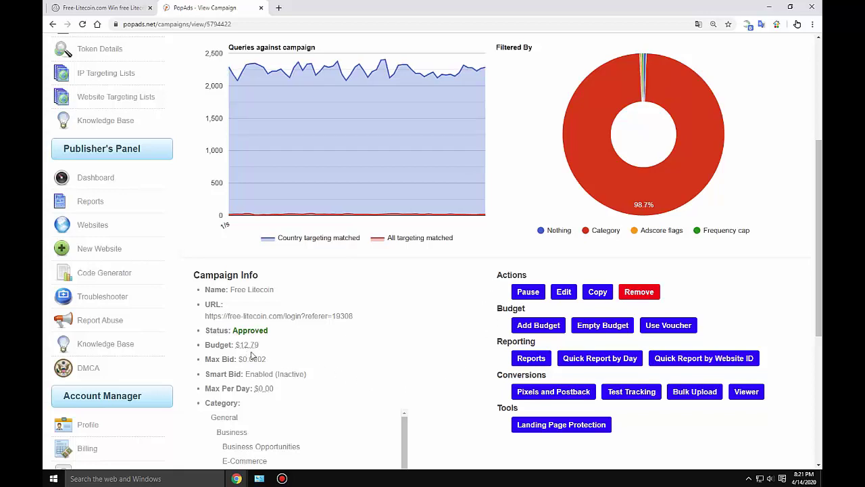
Step: Reload the Free Litecoin campaign's page and check its remaining budget and campaign details
left_click(81, 24)
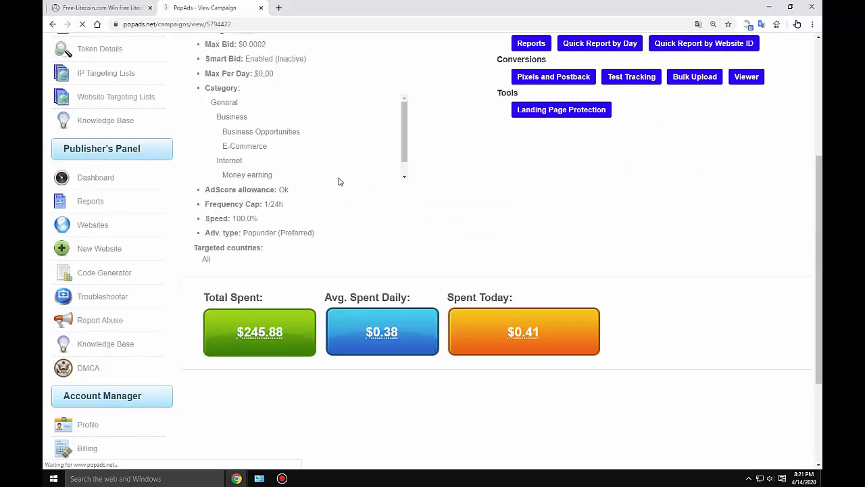
scroll(319, 241, "down", 1)
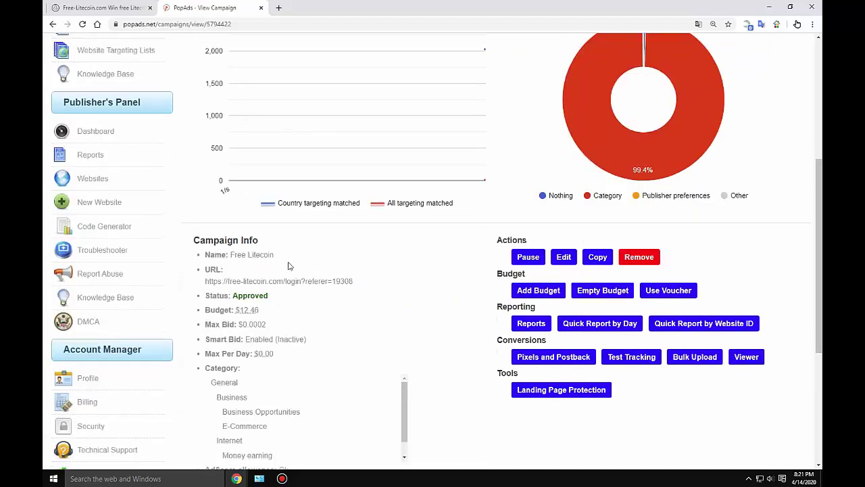
mouse_move(251, 316)
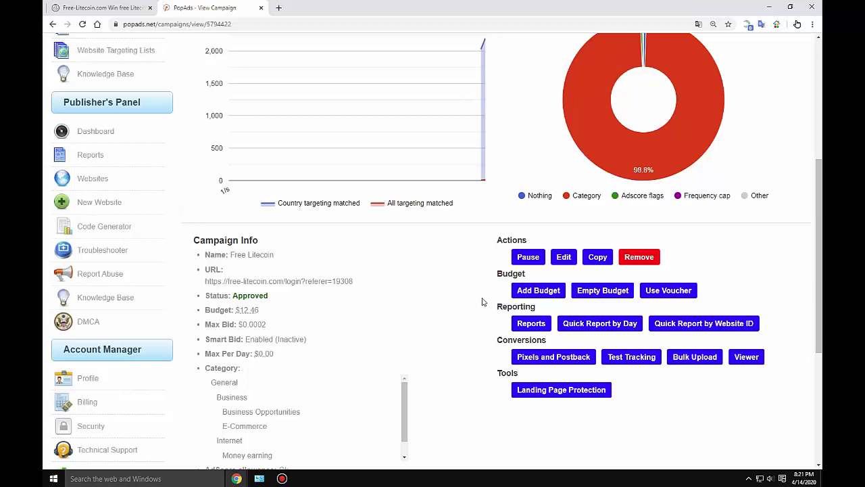
scroll(619, 308, "up", 1)
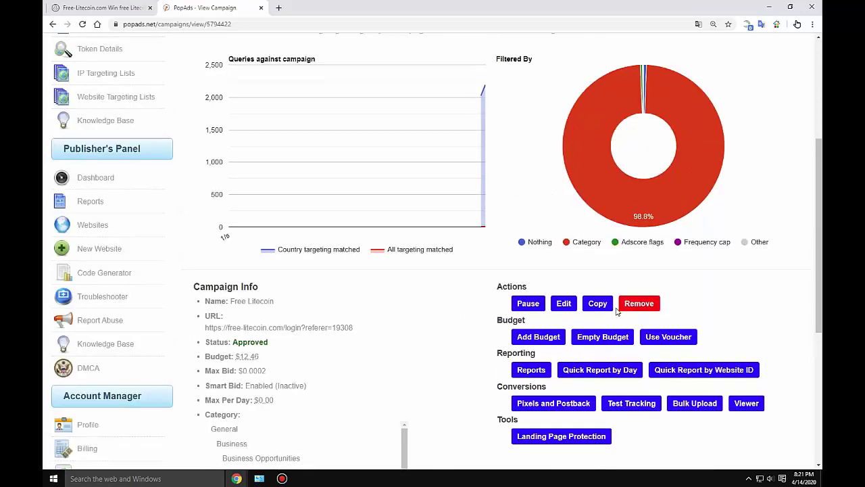
scroll(619, 308, "down", 1)
mouse_move(284, 478)
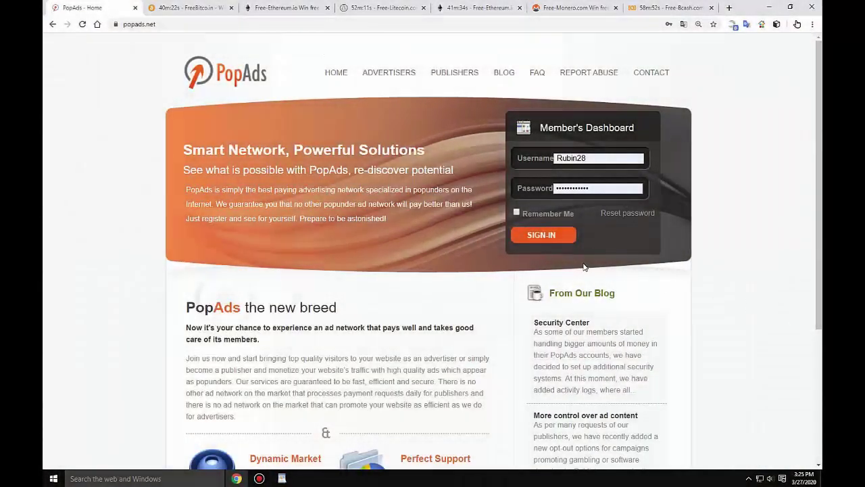
Step: Sign in to the member's dashboard with the prefilled credentials and open the list of campaigns
left_click(541, 238)
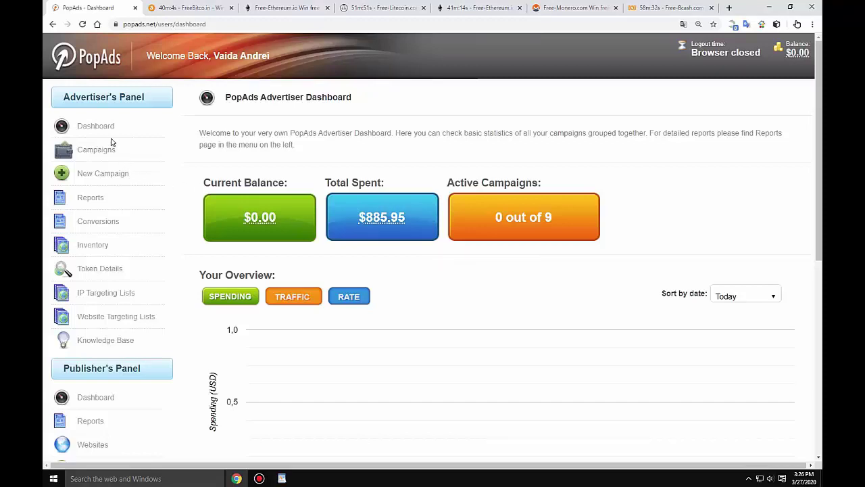
left_click(91, 150)
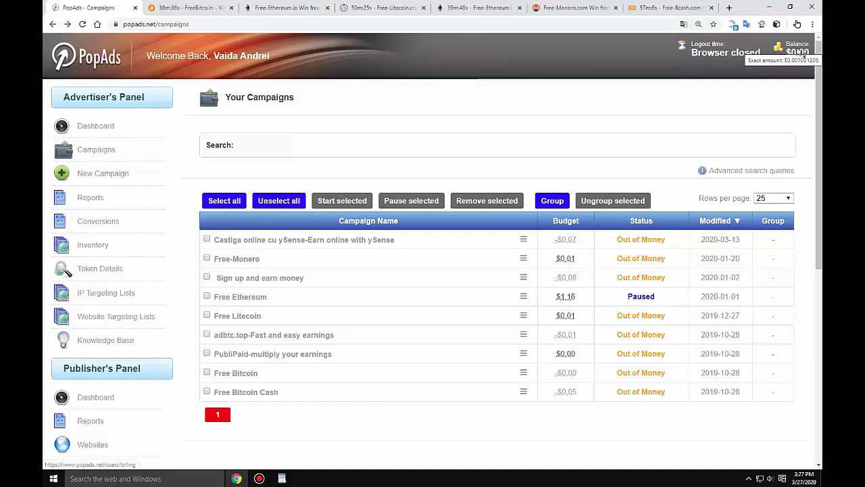
Step: Open the billing page from the account balance and review the dates and amounts in the transaction history
left_click(799, 53)
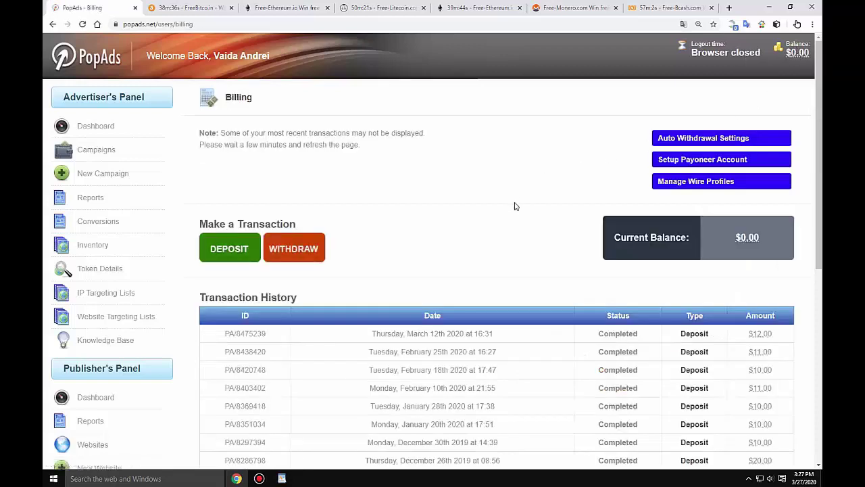
scroll(515, 206, "down", 1)
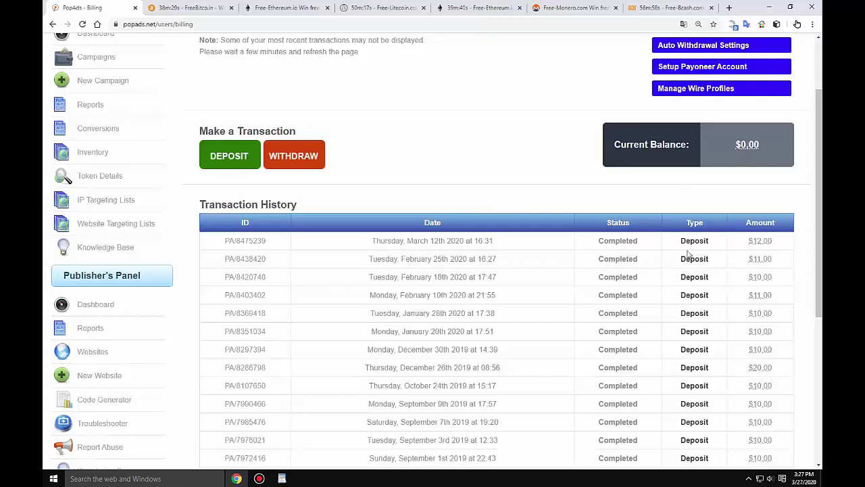
scroll(754, 257, "down", 1)
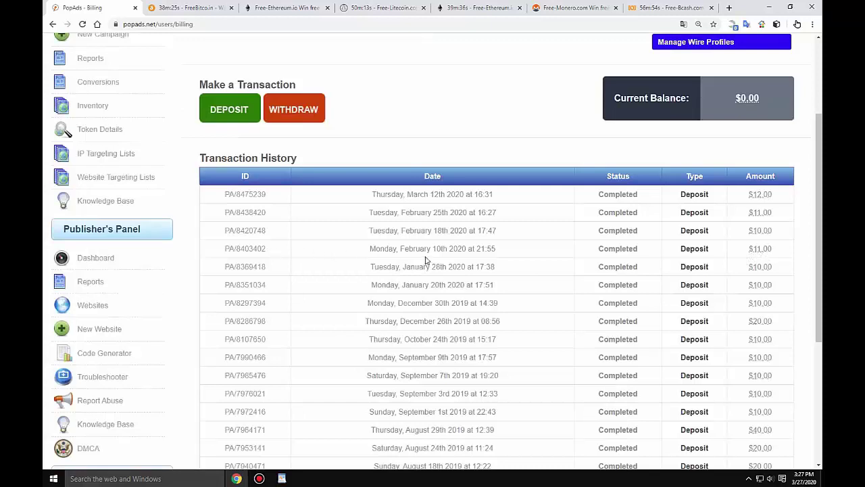
scroll(564, 316, "down", 1)
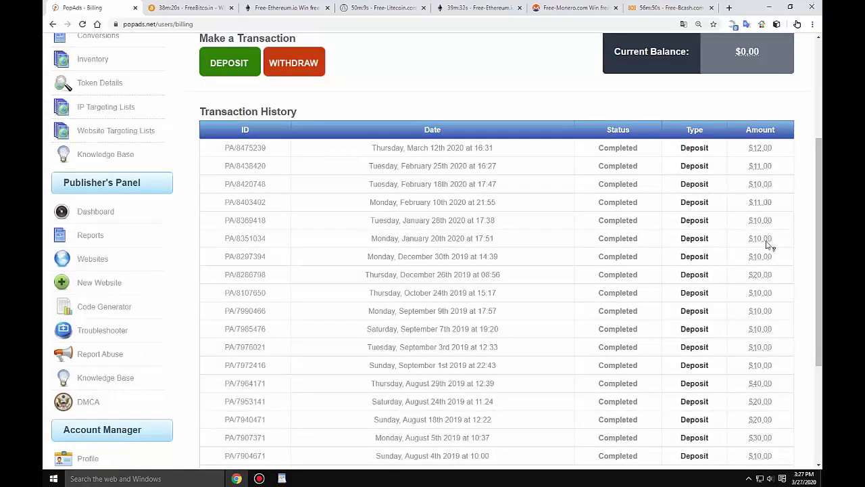
scroll(769, 341, "down", 2)
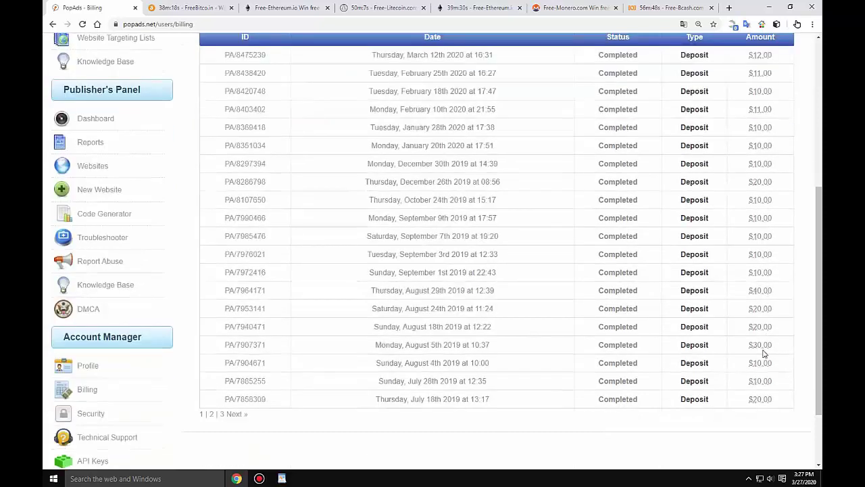
scroll(762, 399, "up", 2)
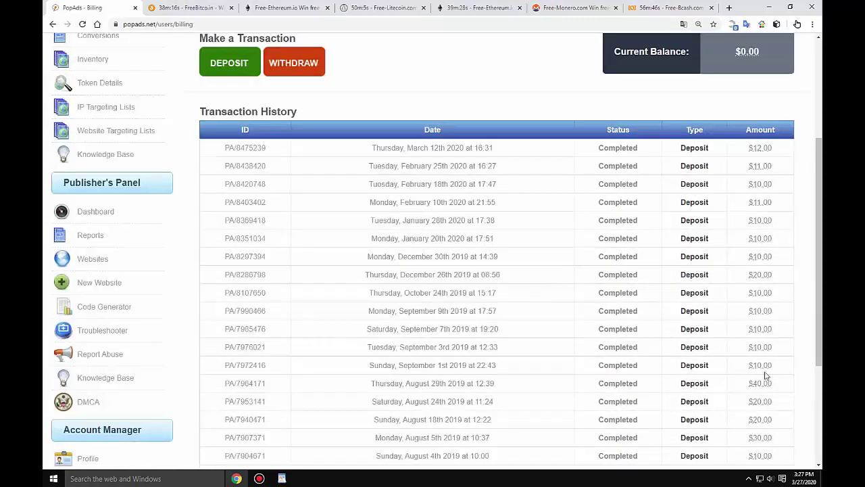
scroll(766, 365, "up", 4)
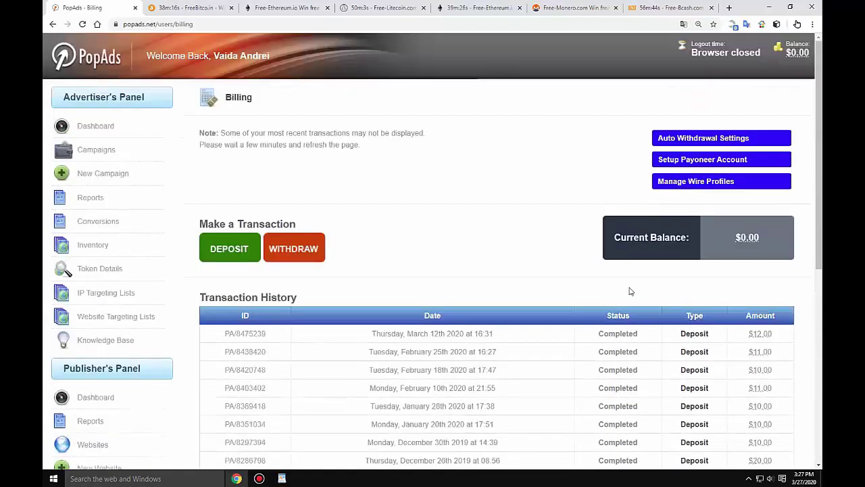
Step: Request a deposit of 11.00 USD with PayPal as the payment type, agreeing to the deposit rules
left_click(229, 252)
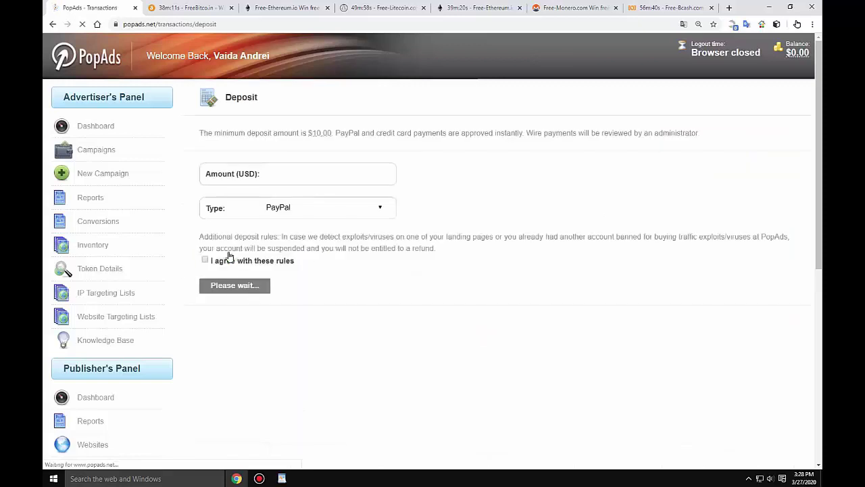
left_click(273, 175)
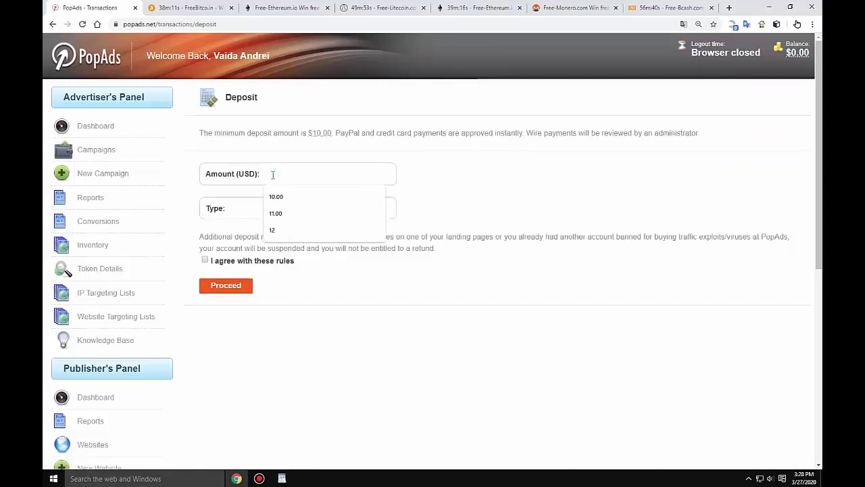
left_click(278, 215)
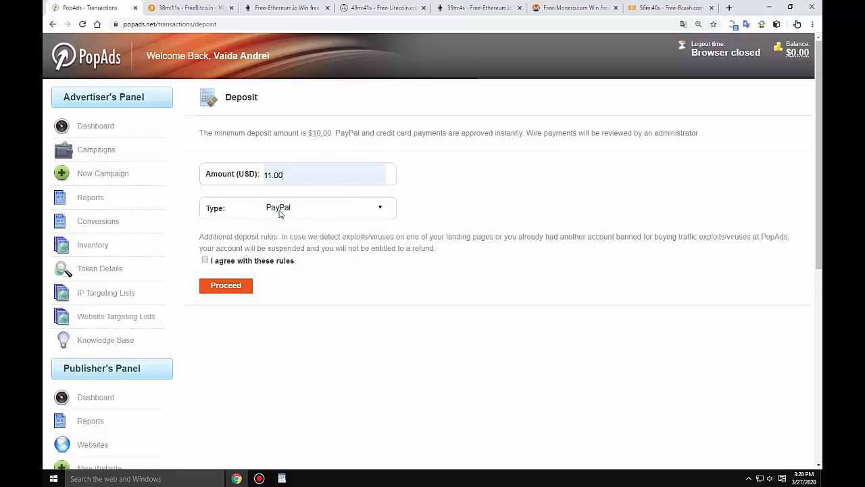
left_click(382, 210)
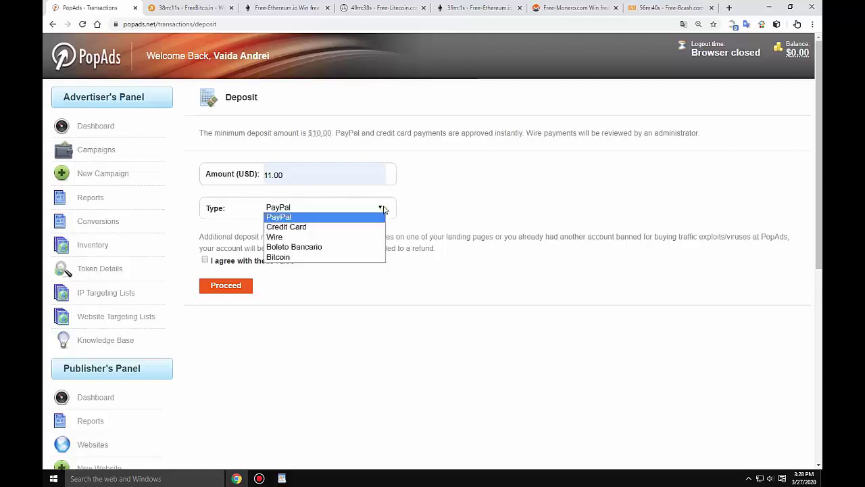
left_click(317, 219)
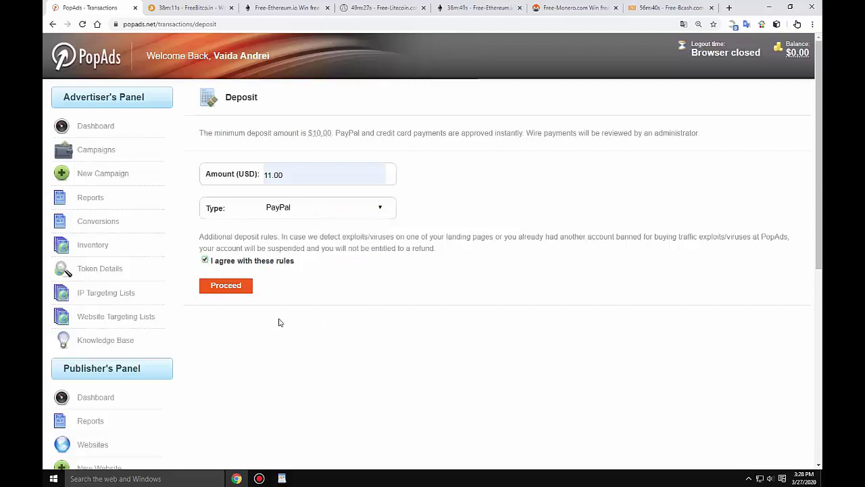
left_click(225, 286)
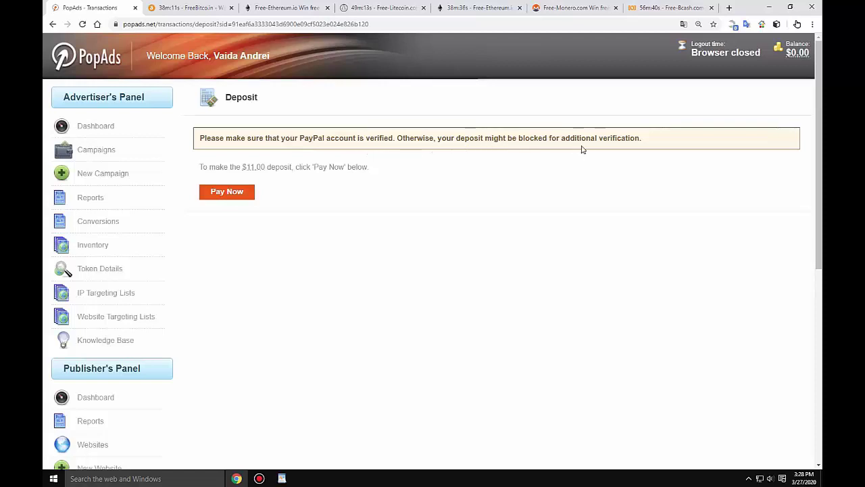
Step: Pay the deposit through PayPal with the preferred Visa card and reload the billing page
left_click(229, 198)
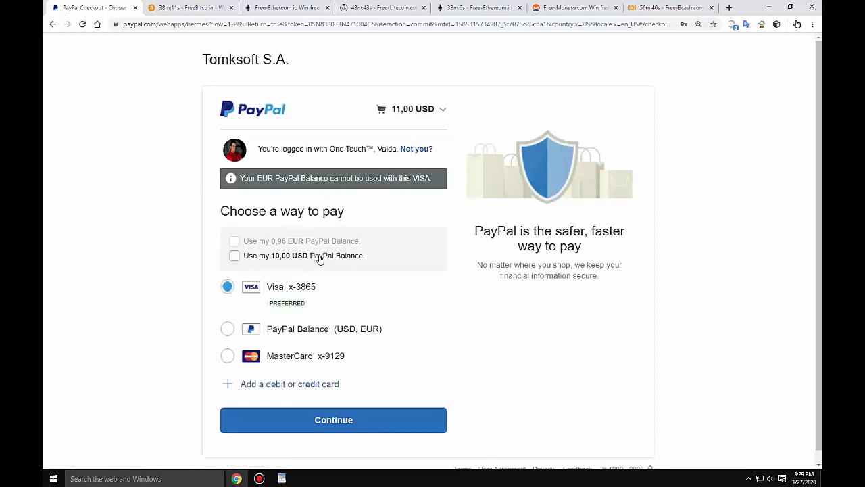
scroll(320, 260, "down", 1)
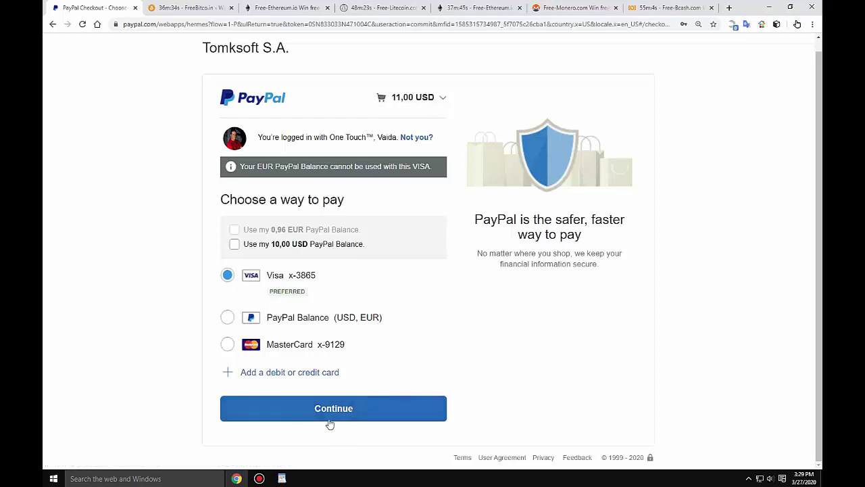
left_click(377, 411)
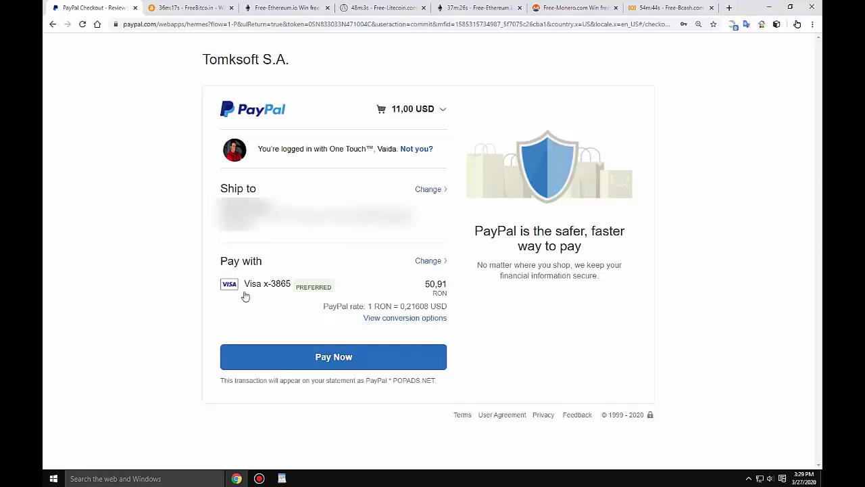
left_click(383, 363)
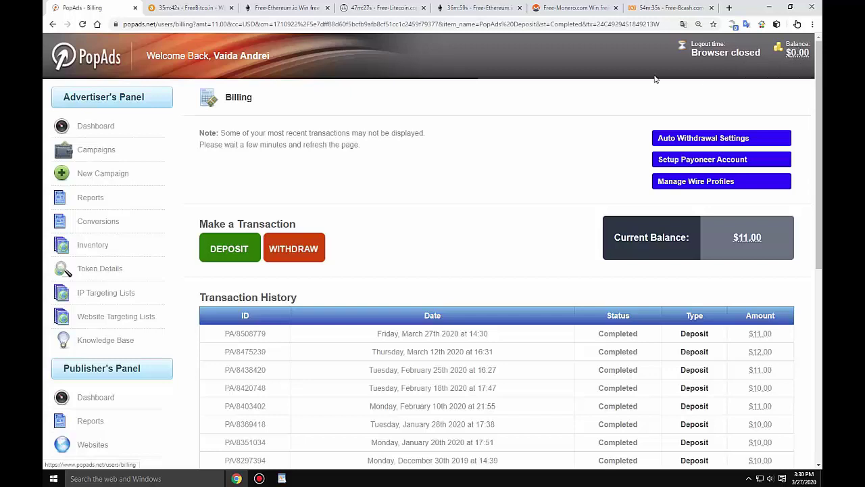
left_click(82, 24)
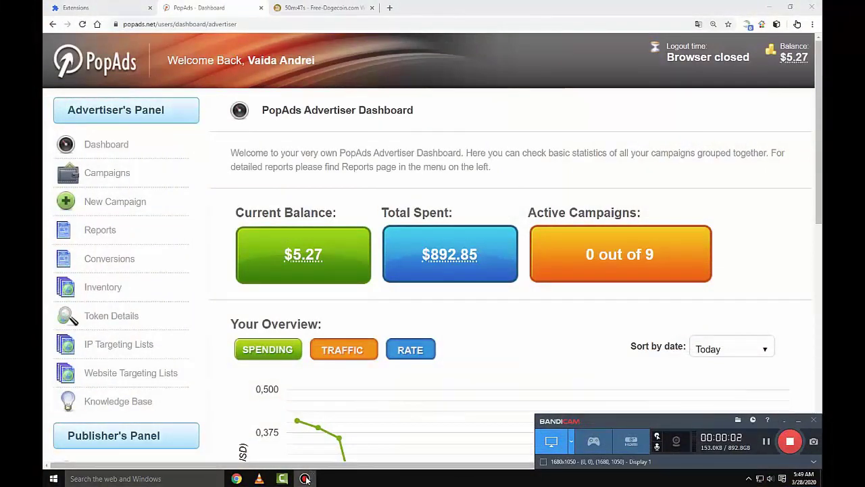
Step: Open the form for a new campaign and copy "free-dogecoin" from the Free-Dogecoin site's address
left_click(305, 479)
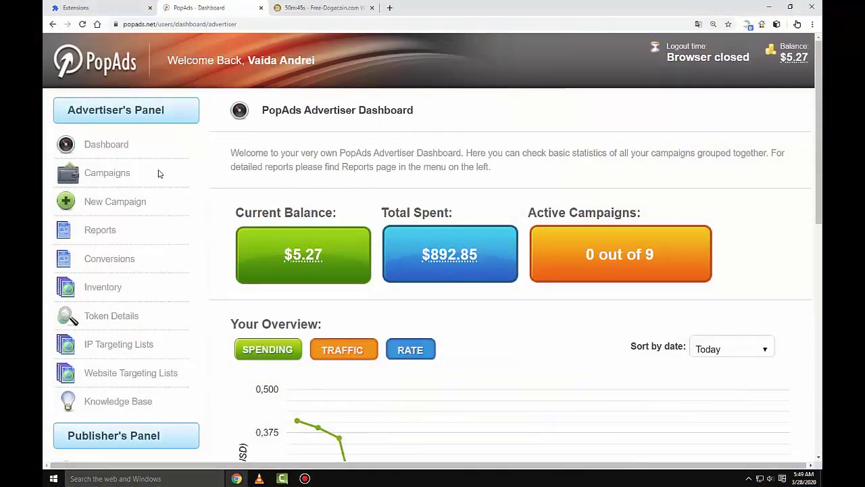
left_click(110, 207)
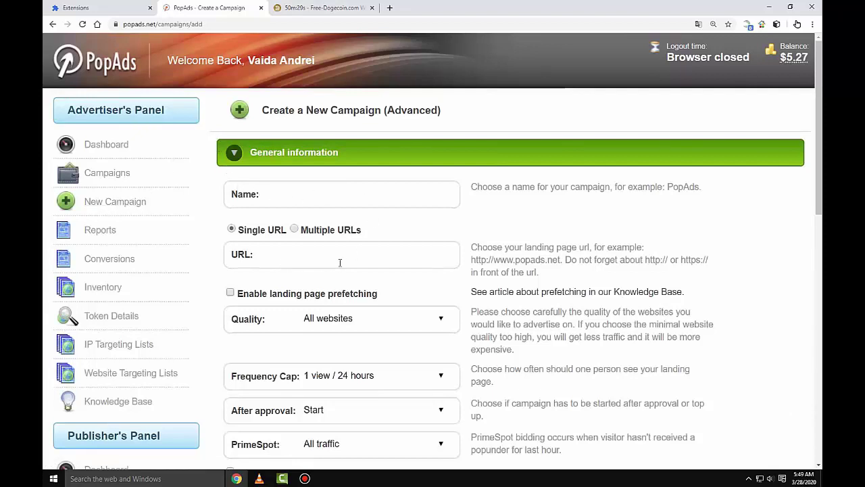
left_click(314, 7)
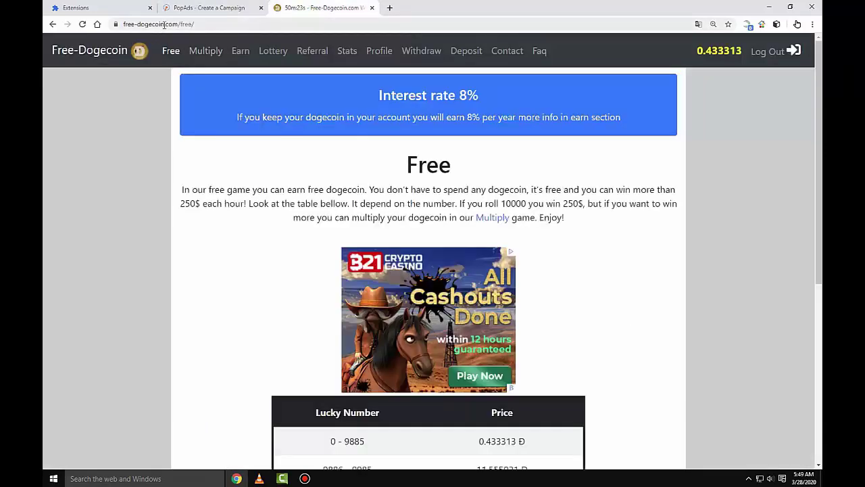
left_click_drag(164, 24, 127, 26)
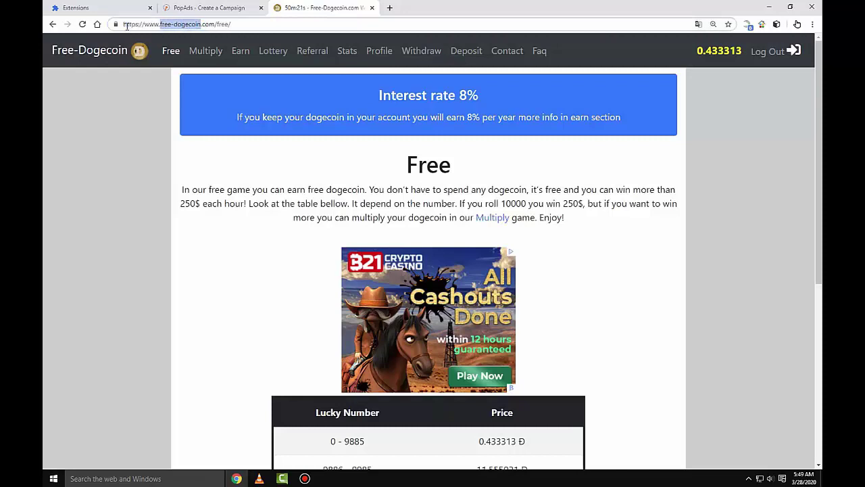
right_click(179, 26)
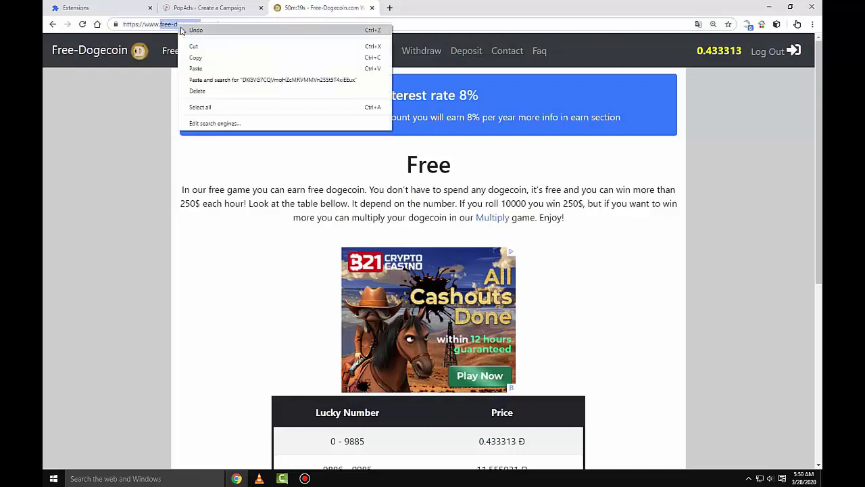
left_click(209, 61)
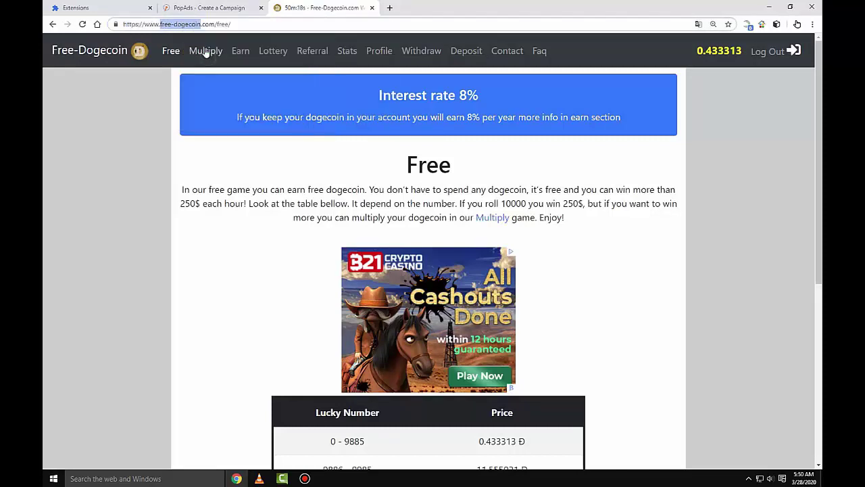
Step: Paste the copied text as the new campaign's name and capitalize its first letter to read "Free-dogecoin"
left_click(200, 8)
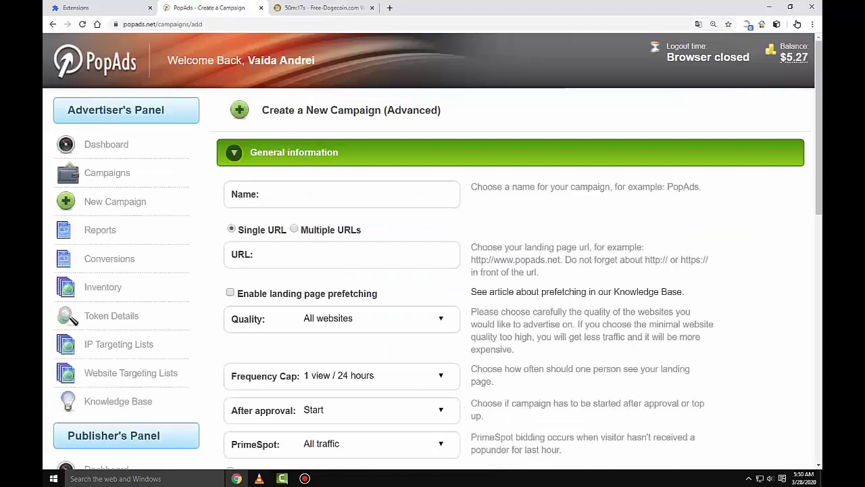
right_click(309, 194)
left_click(345, 252)
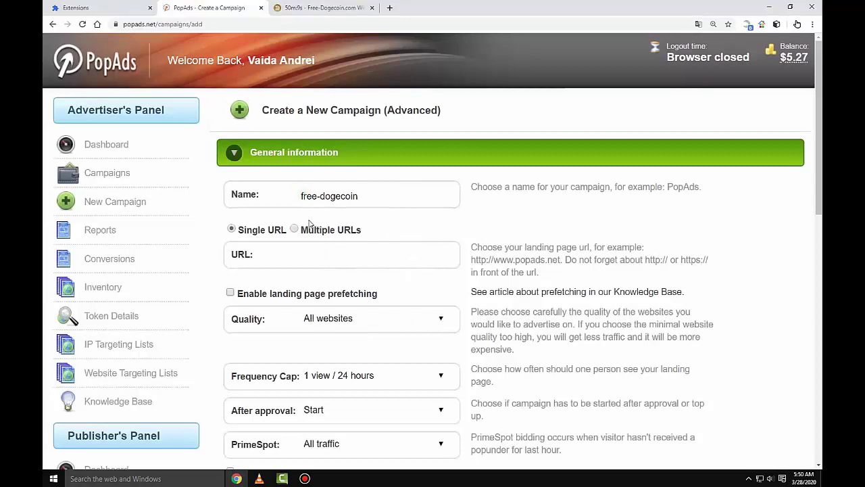
key("Delete")
type("F")
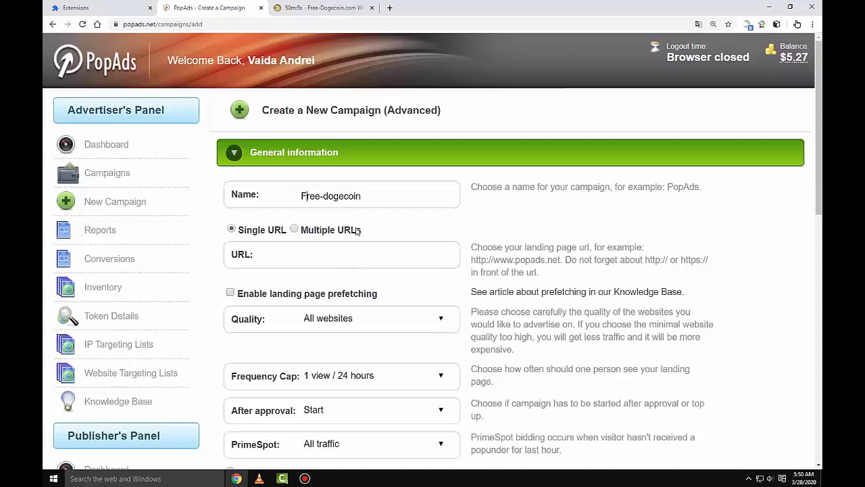
Step: Copy the referral link from the Free-Dogecoin site's referral page and paste it as the PopAds campaign's landing page URL
left_click(307, 12)
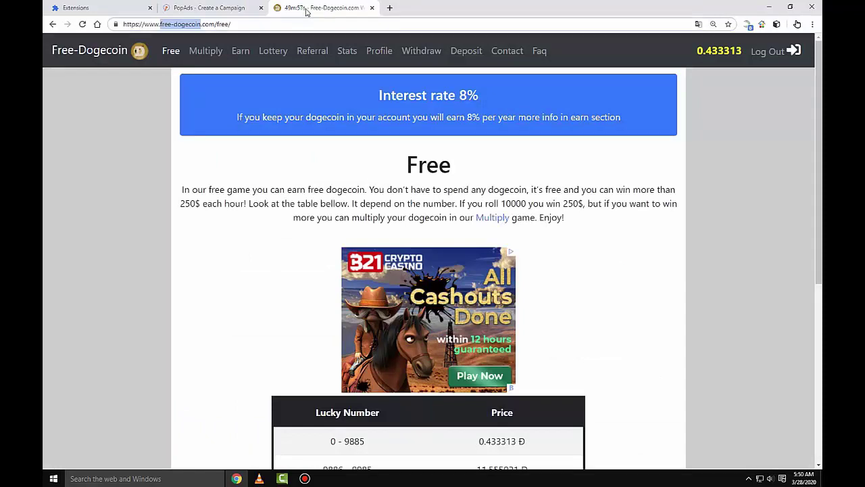
left_click(313, 57)
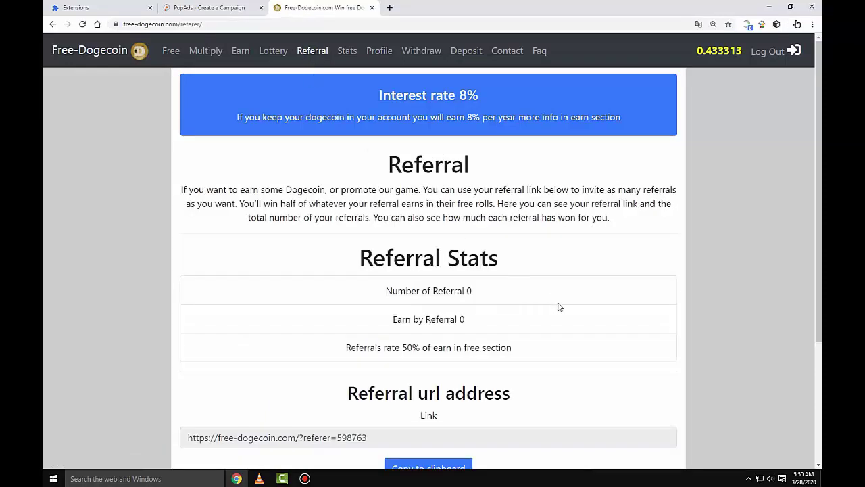
scroll(558, 308, "down", 3)
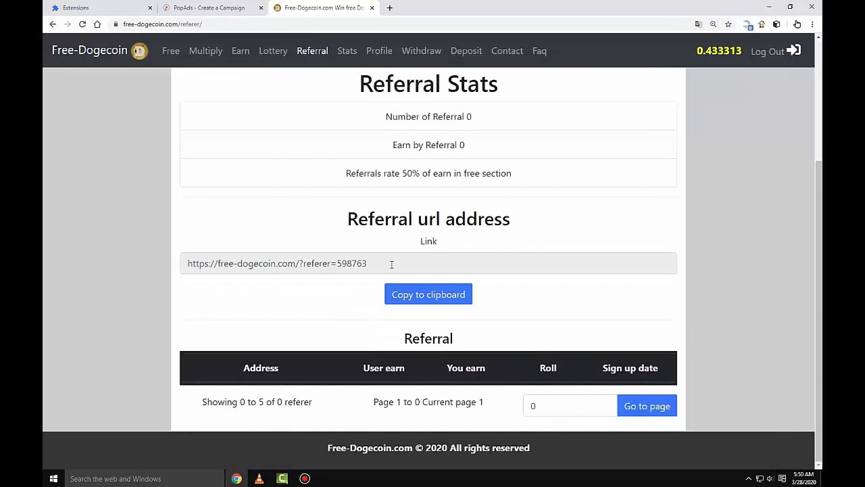
left_click(420, 297)
left_click(225, 9)
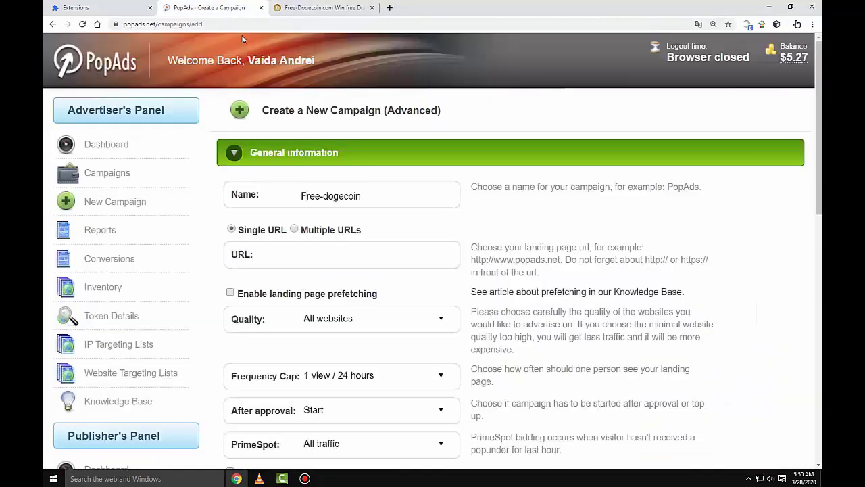
right_click(311, 255)
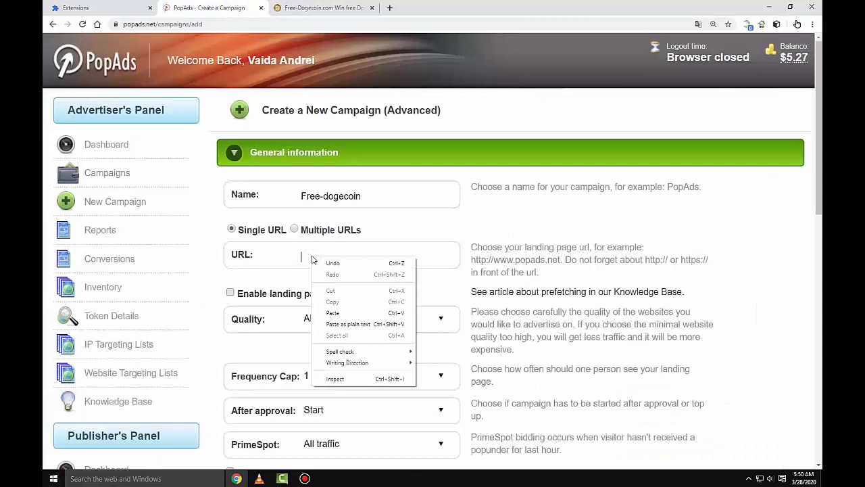
left_click(332, 312)
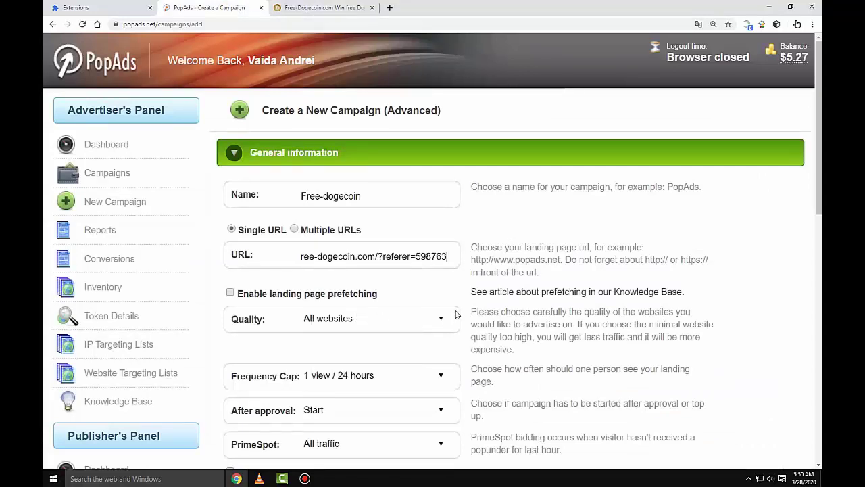
Step: Set the campaign's Smart Bid maximum to 0.0002 in the budget settings
scroll(456, 314, "down", 4)
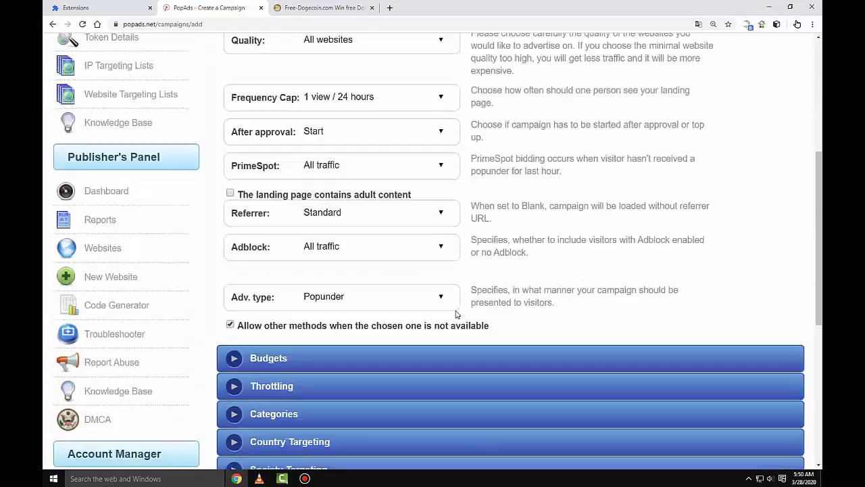
scroll(455, 313, "down", 1)
scroll(456, 314, "down", 1)
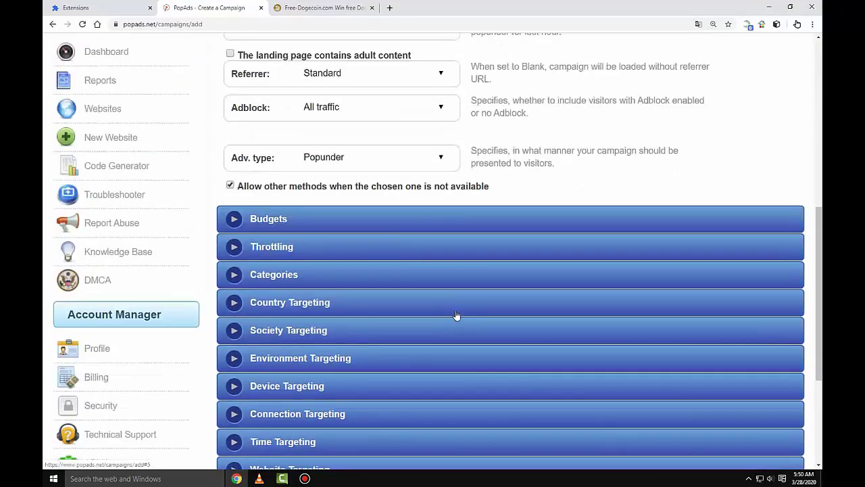
left_click(234, 221)
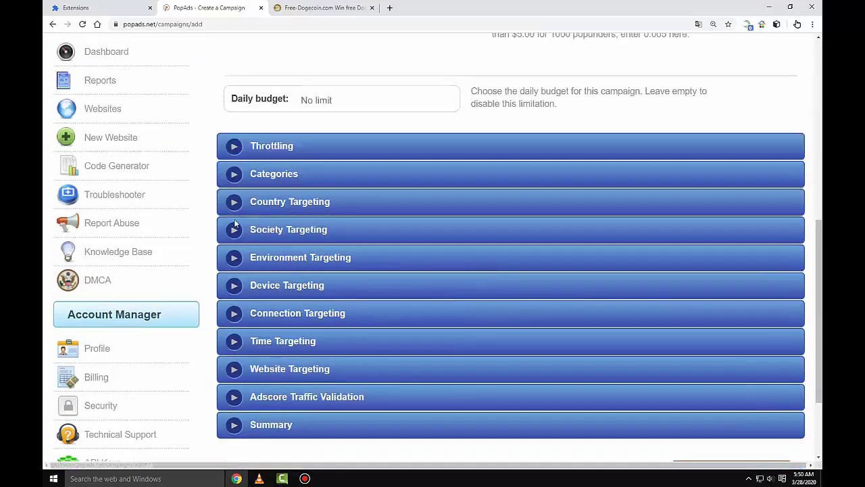
scroll(235, 223, "up", 3)
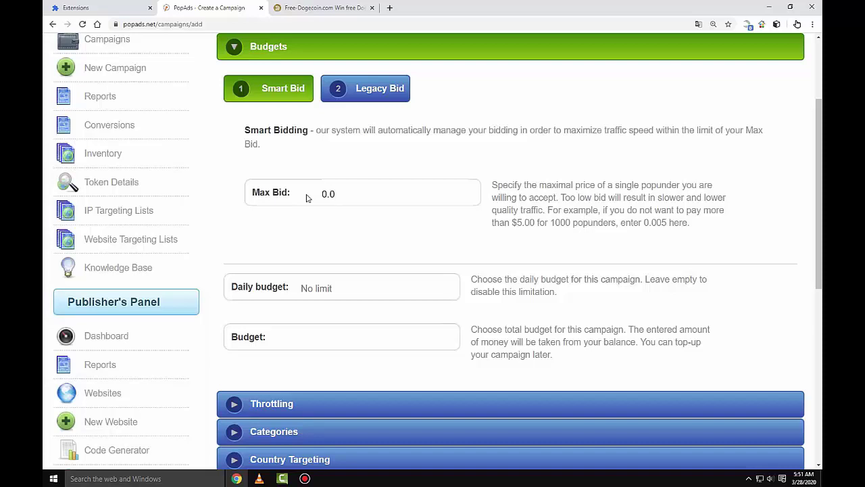
type("002")
Step: Check the account balance and set the campaign's total budget to 5.27
scroll(771, 234, "up", 2)
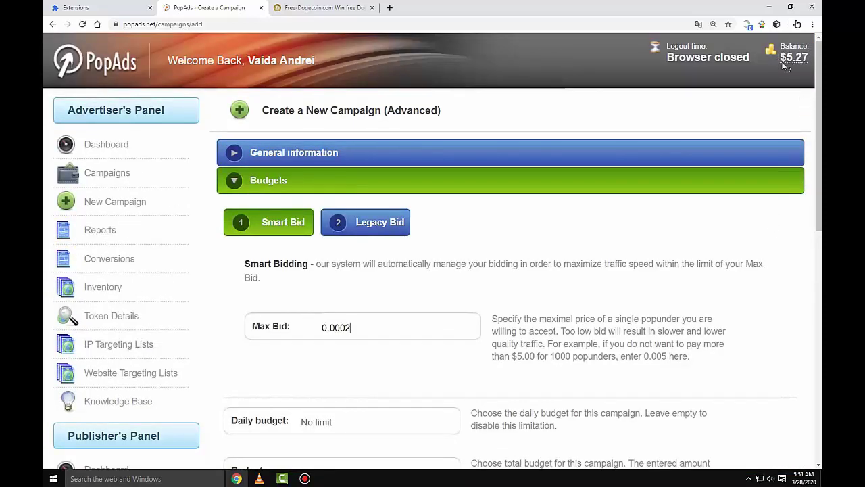
scroll(473, 273, "down", 3)
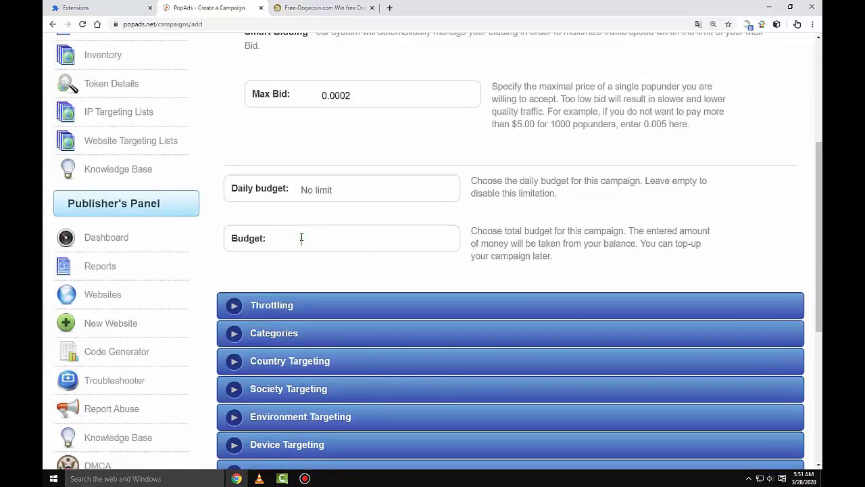
left_click(301, 237)
type("5.27")
scroll(351, 259, "down", 2)
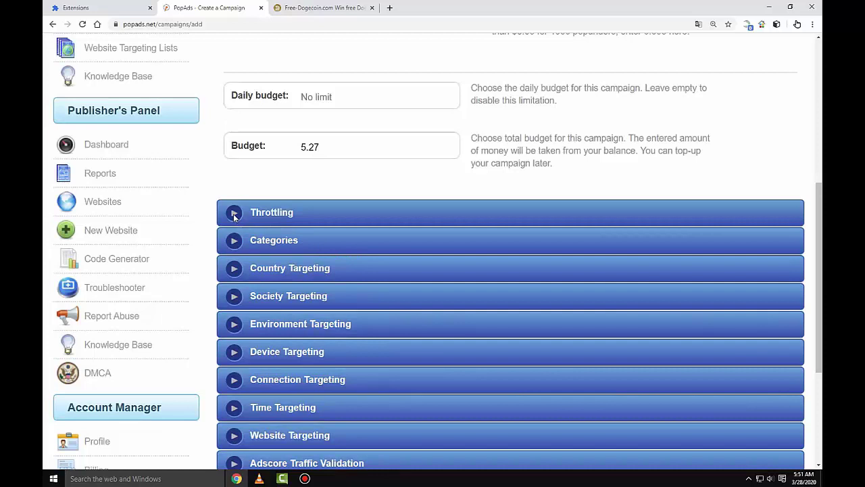
scroll(332, 212, "up", 2)
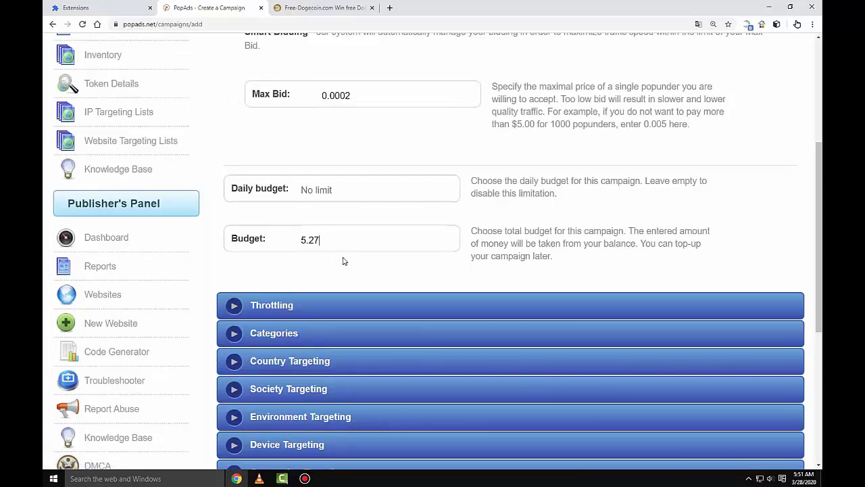
scroll(342, 261, "down", 2)
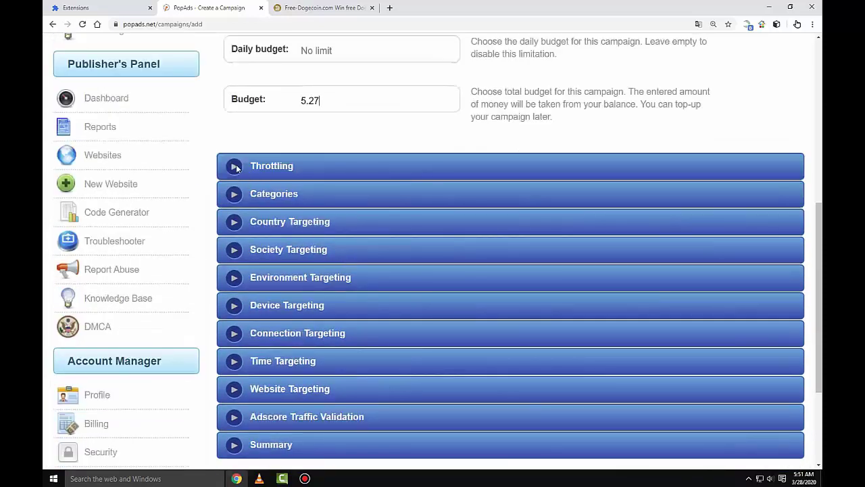
Step: Look at the throttling options, then filter the campaign's available categories by "GENERAL"
left_click(234, 167)
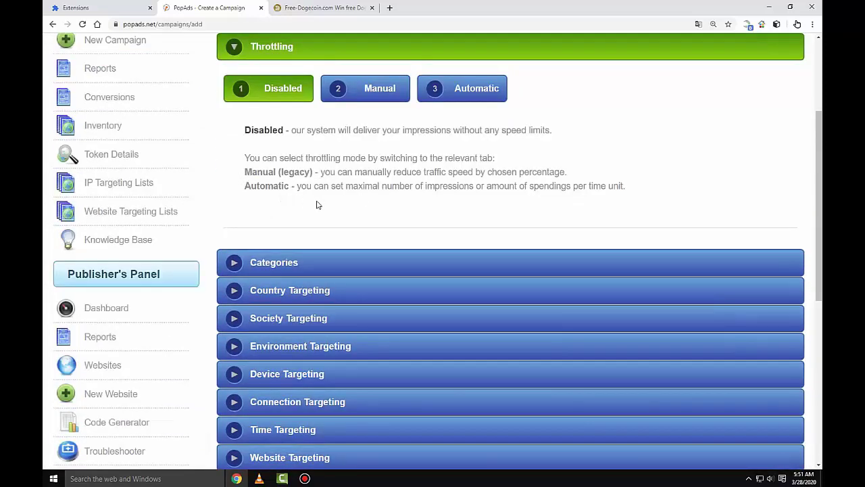
left_click(234, 264)
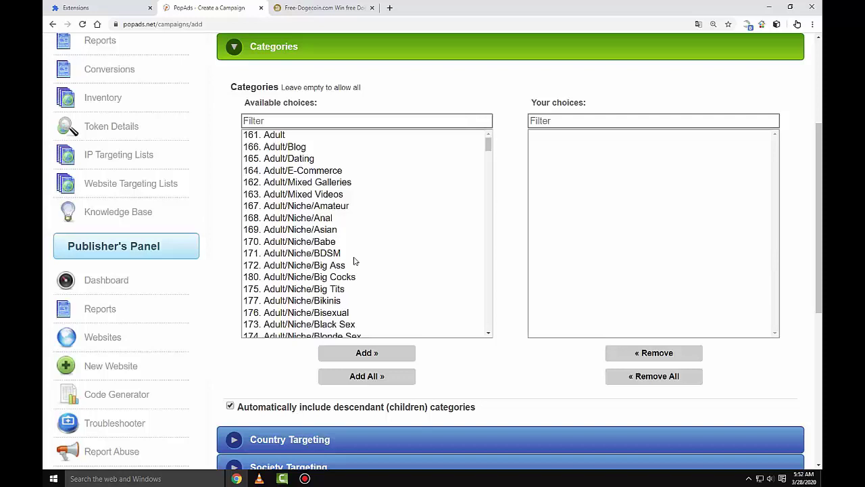
scroll(351, 259, "down", 2)
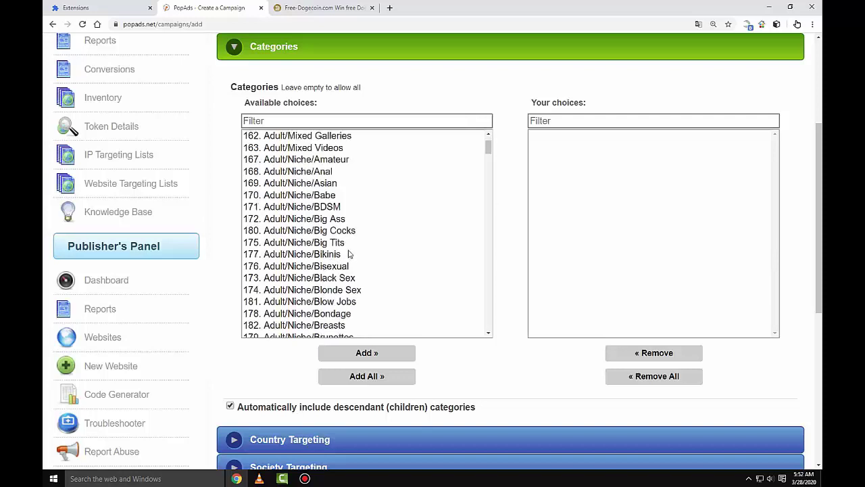
left_click(273, 120)
type("GENER")
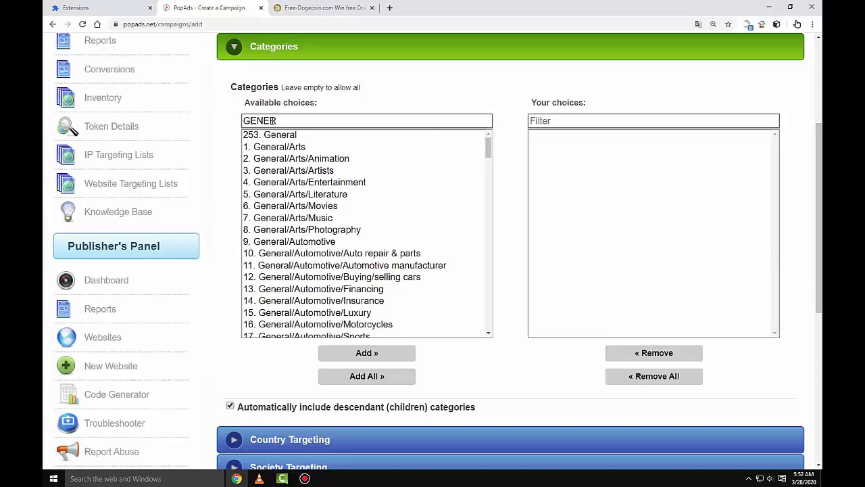
type("AL")
Step: Add General/Business/Business Opportunities and General/Business/E-Commerce to the campaign's chosen categories
scroll(307, 245, "down", 3)
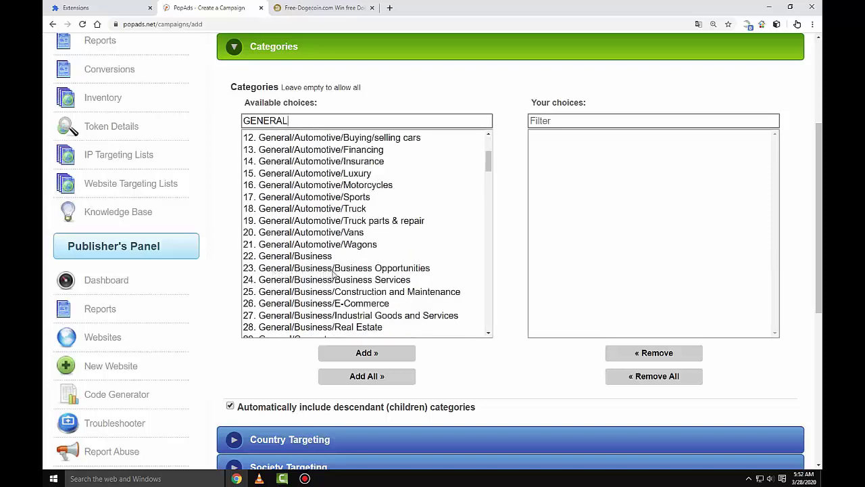
left_click(377, 269)
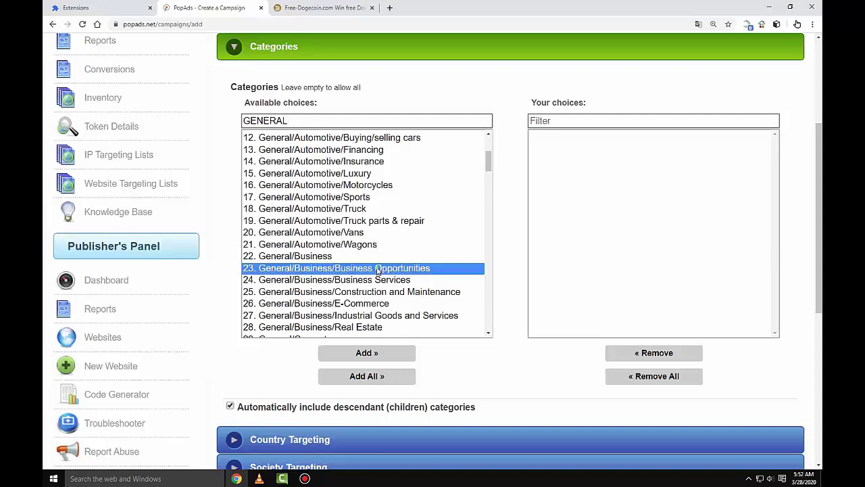
left_click(389, 354)
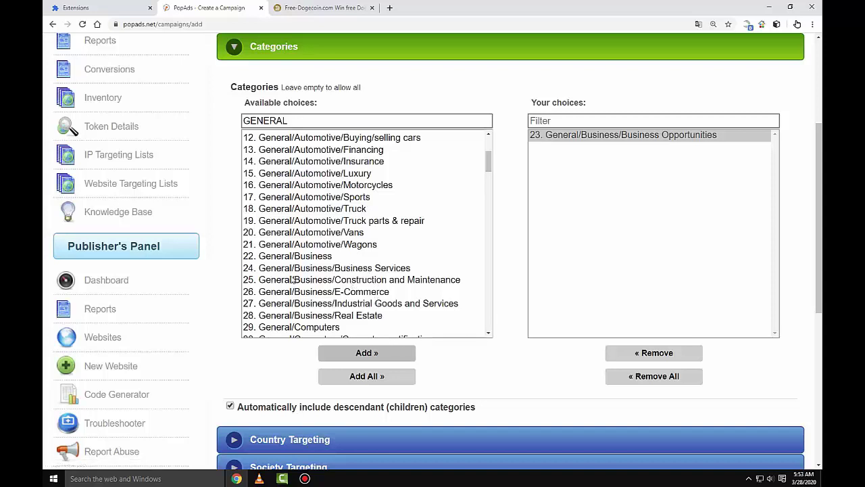
left_click(325, 293)
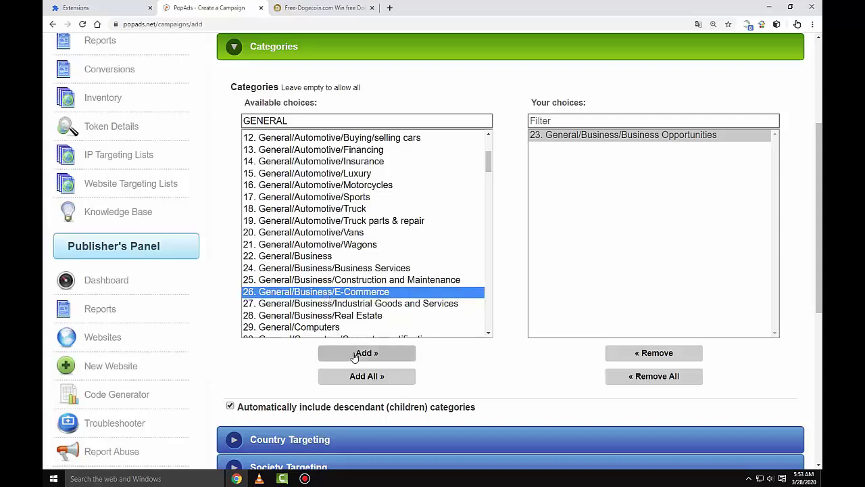
left_click(381, 356)
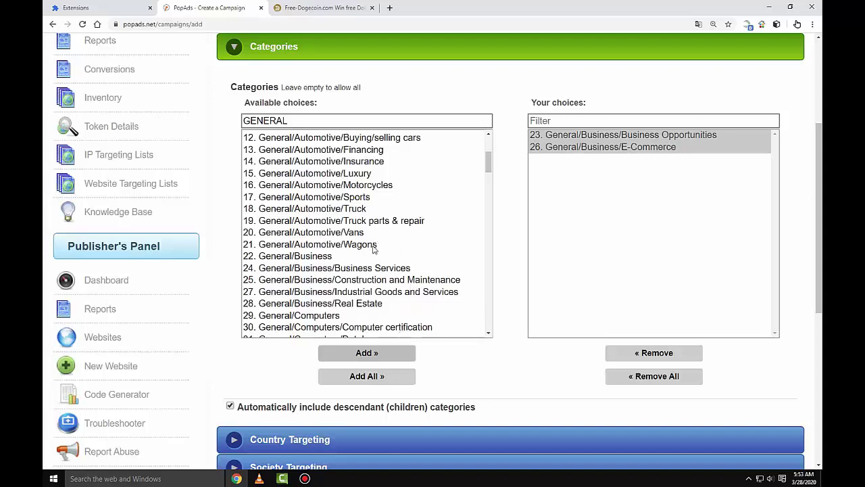
Step: Add the General/Internet/Money earning category to the campaign's chosen categories
scroll(373, 249, "down", 5)
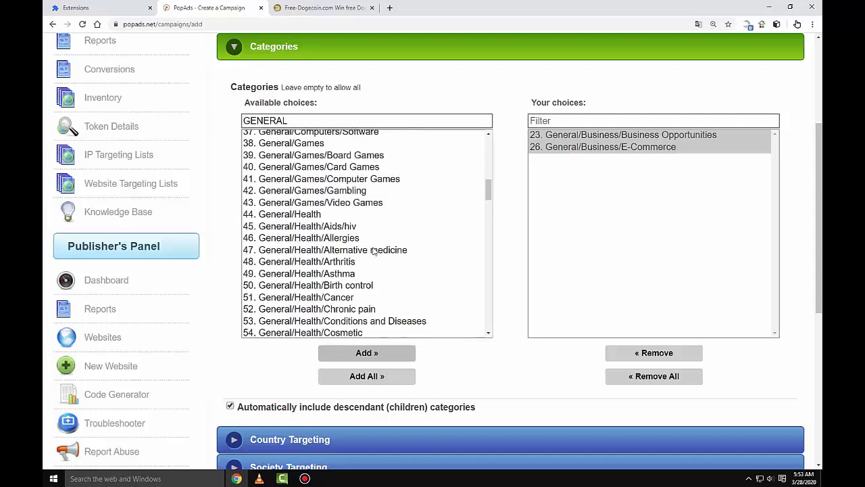
scroll(373, 250, "down", 5)
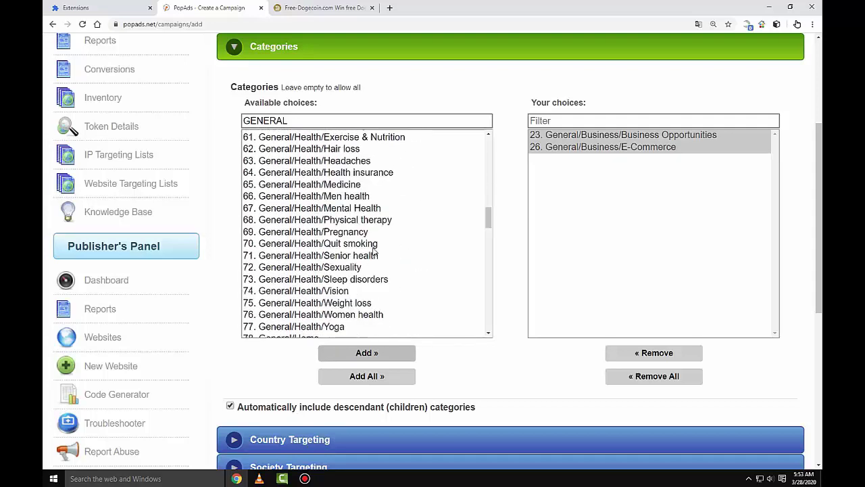
scroll(373, 250, "down", 3)
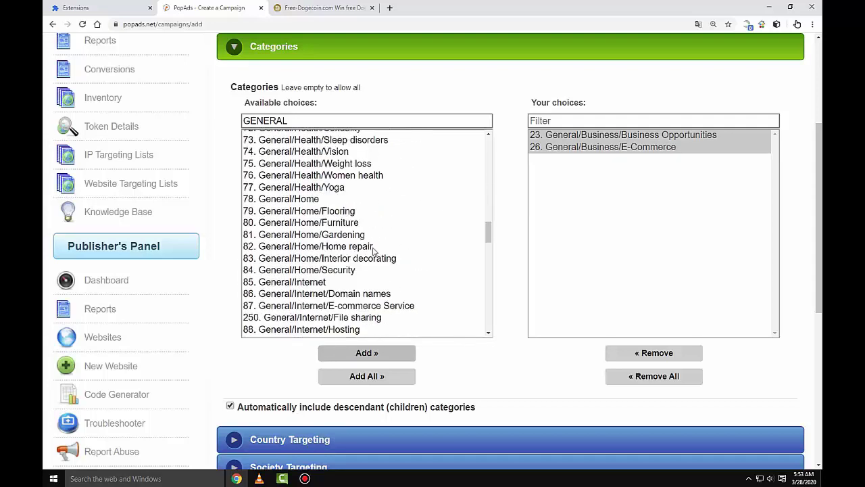
scroll(373, 250, "down", 1)
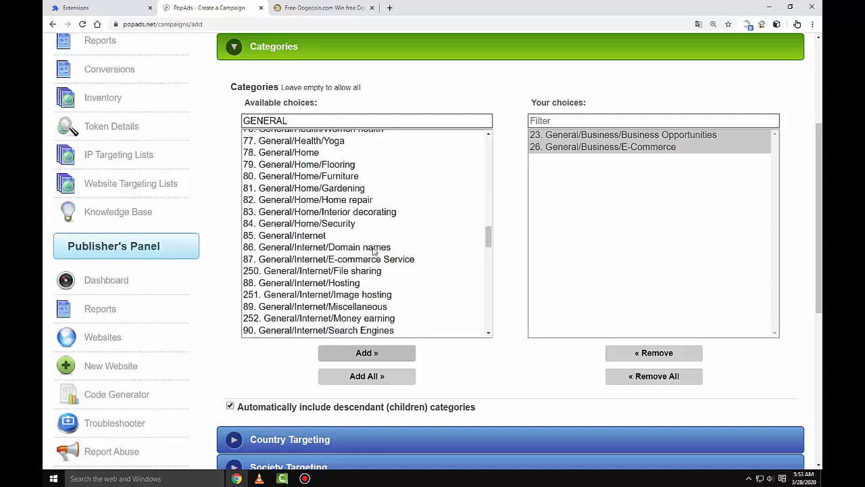
scroll(373, 250, "down", 2)
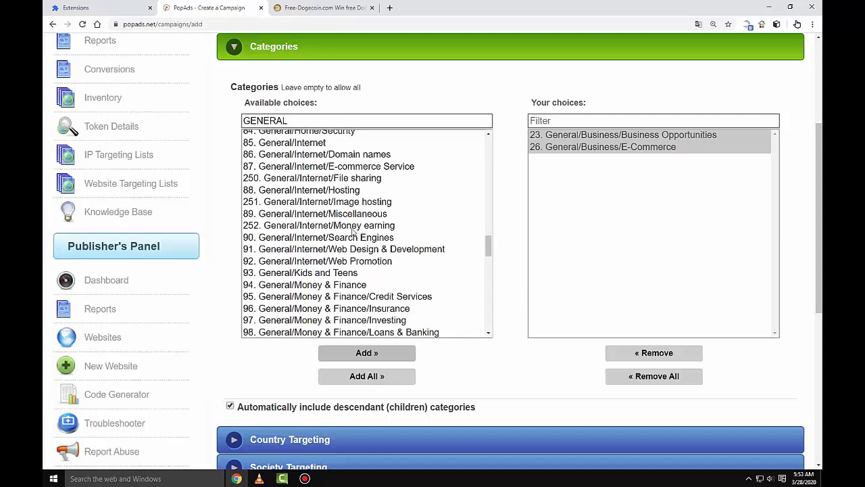
left_click(317, 229)
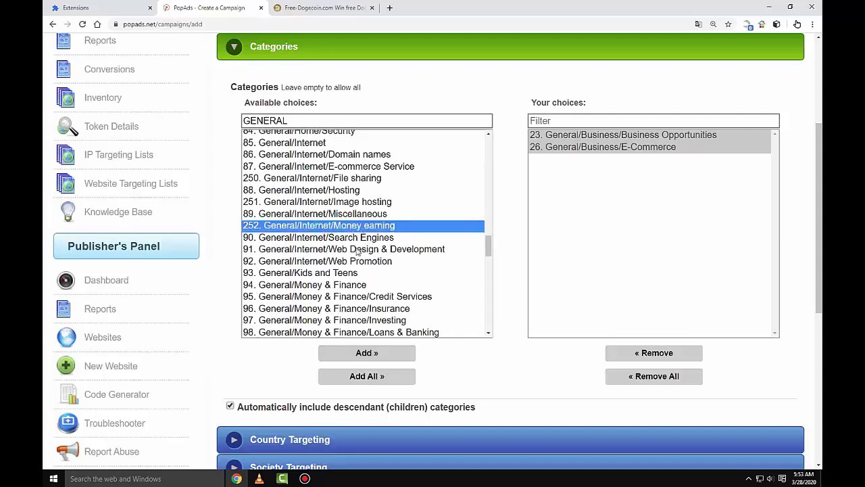
left_click(377, 354)
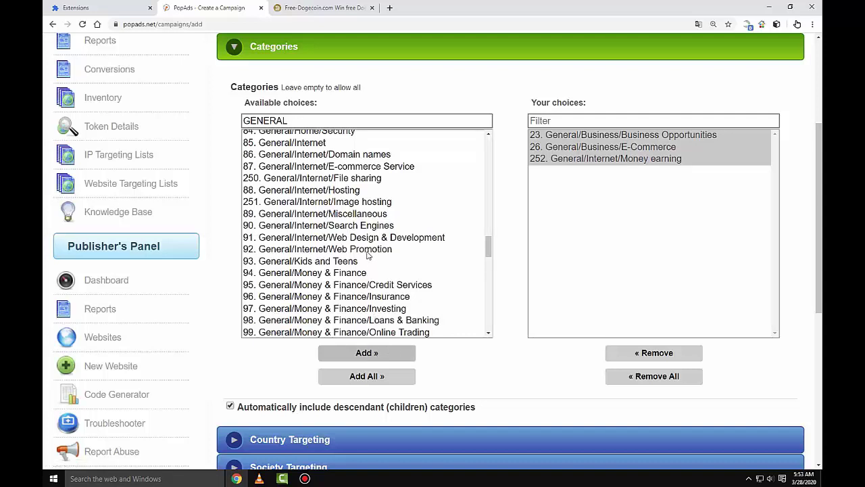
Step: Add the General/News category to the campaign's chosen categories
scroll(369, 254, "down", 1)
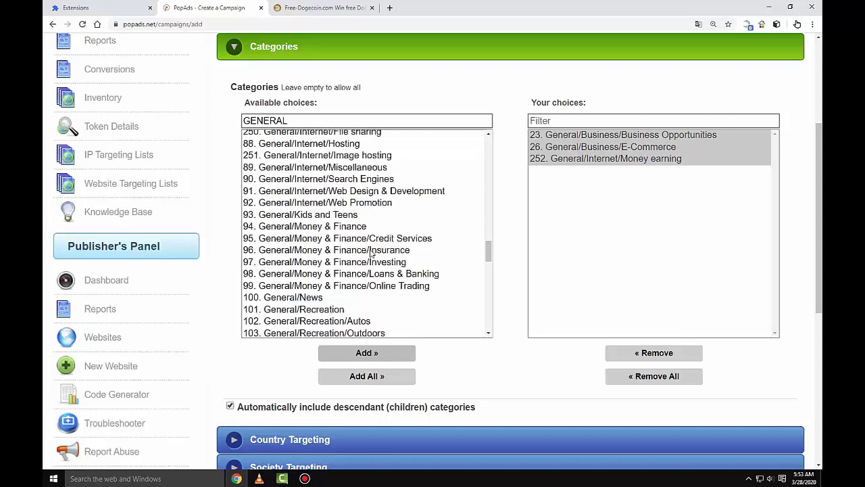
left_click(302, 302)
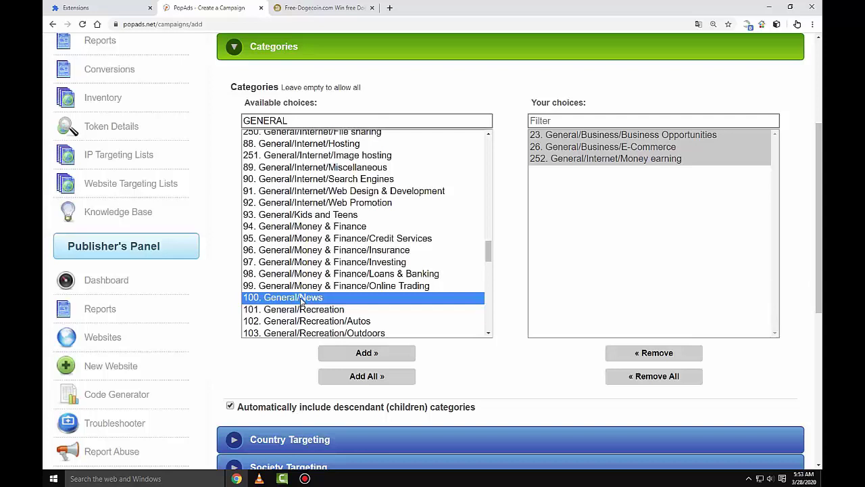
left_click(379, 354)
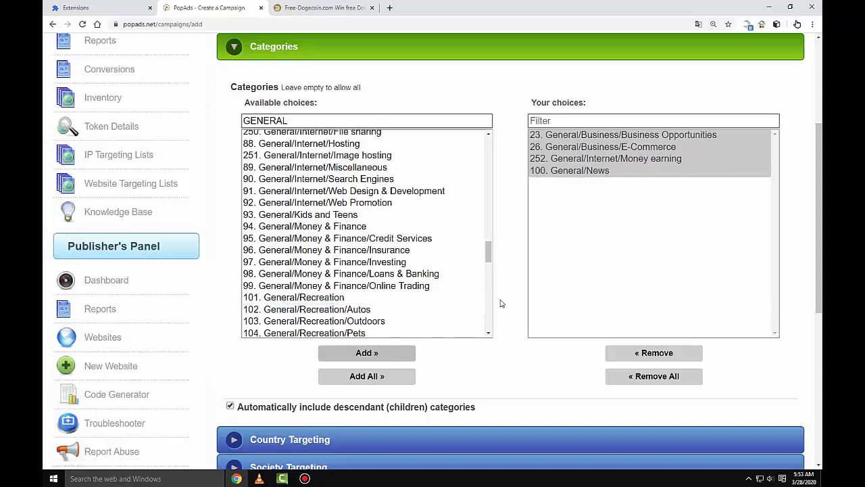
scroll(511, 297, "down", 1)
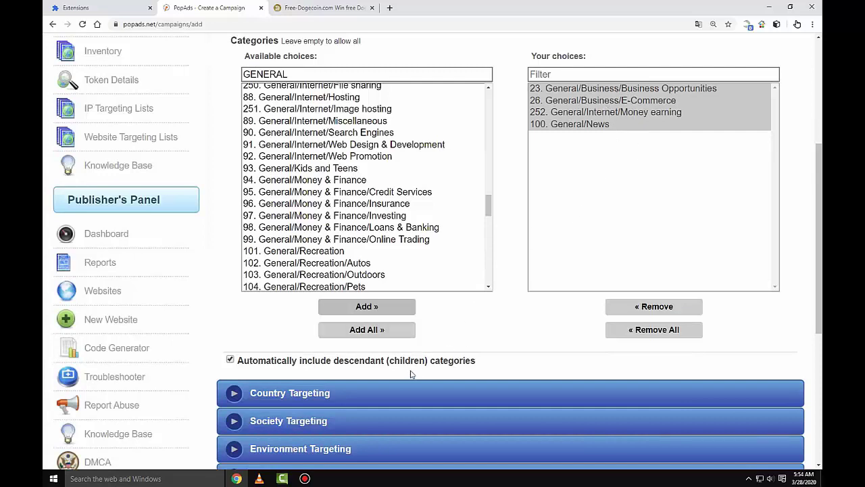
Step: Look at the country targeting options of the campaign
scroll(411, 373, "down", 4)
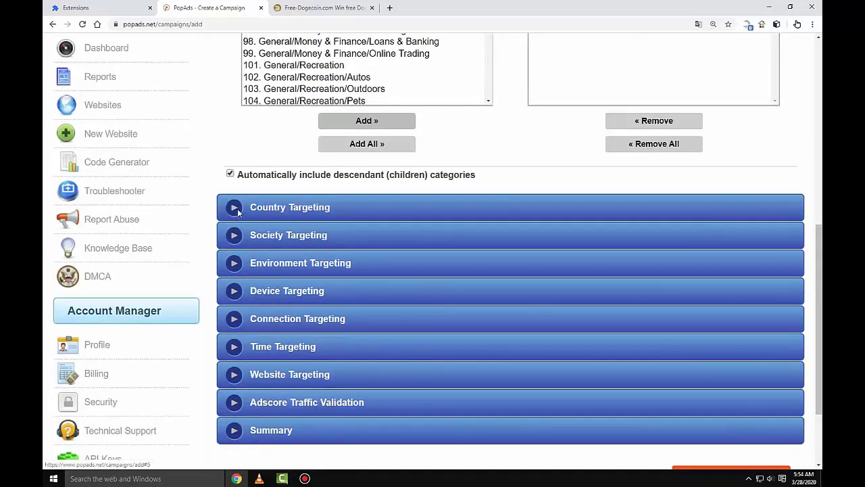
left_click(238, 210)
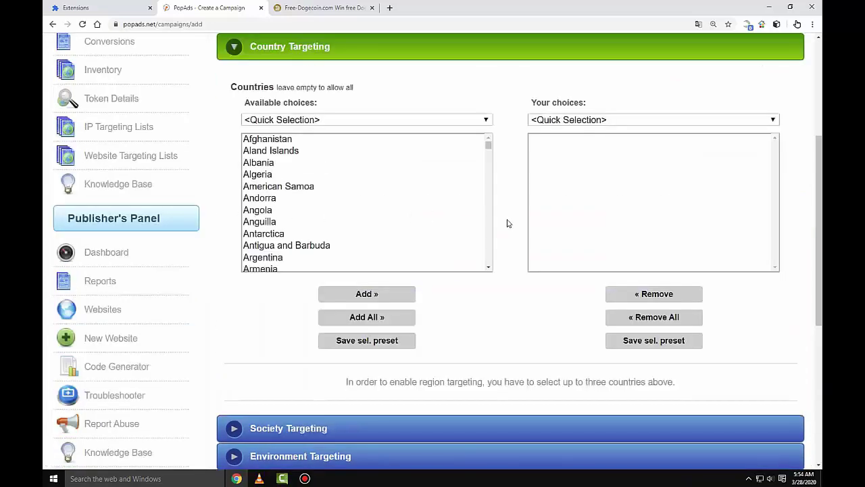
scroll(459, 310, "down", 3)
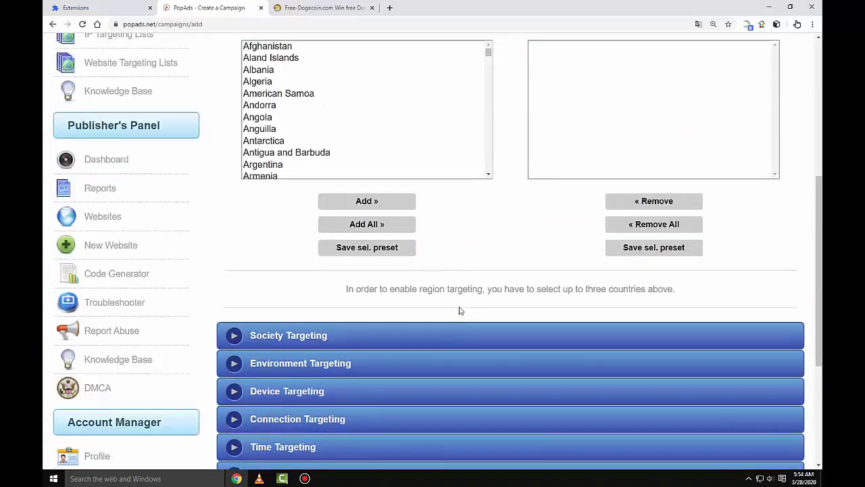
Step: Add all English language variants, from English through English (Trinidad), to the campaign's chosen languages in society targeting
left_click(231, 245)
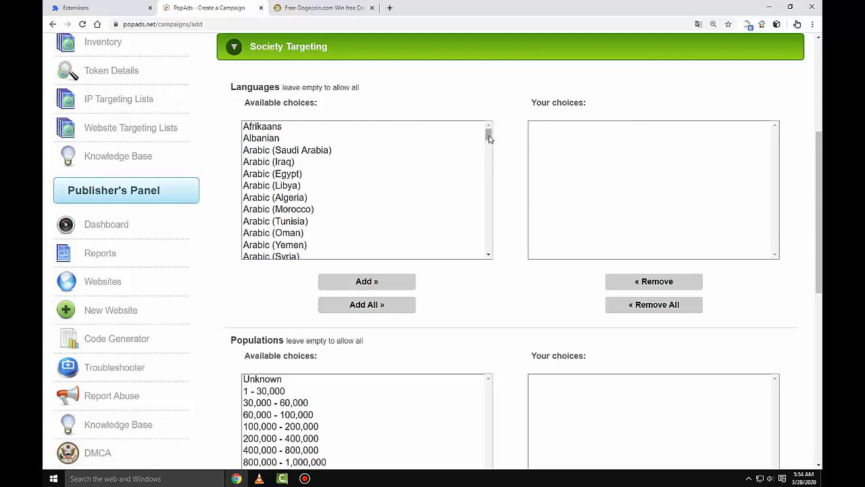
left_click_drag(489, 134, 489, 166)
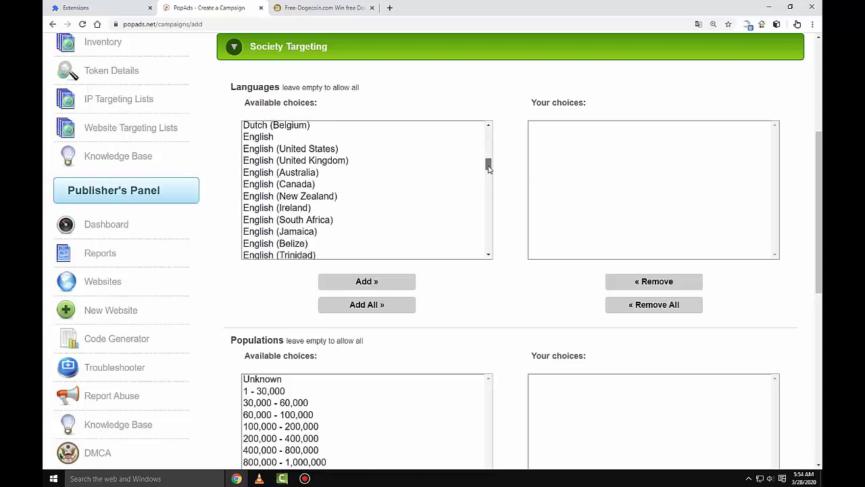
left_click(260, 138)
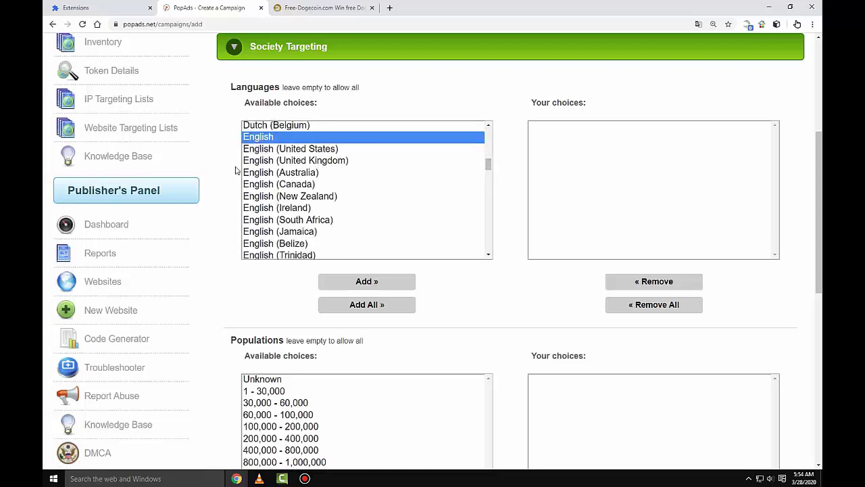
scroll(274, 191, "down", 1)
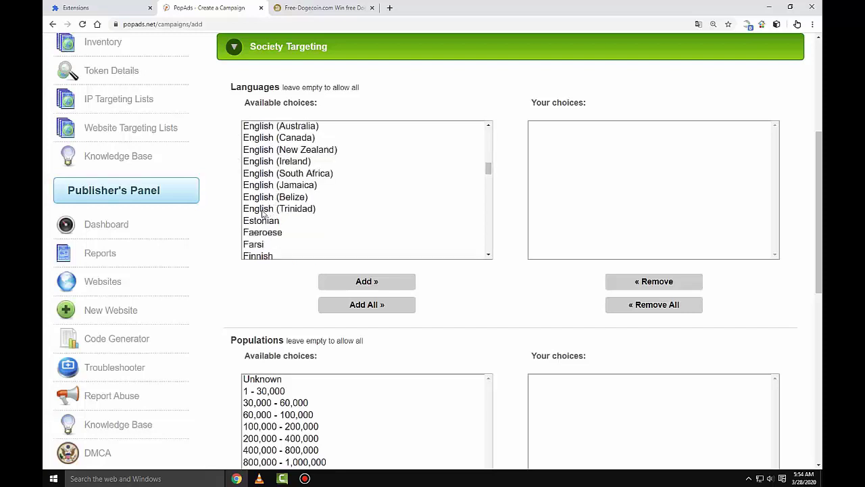
left_click(263, 210, "shift")
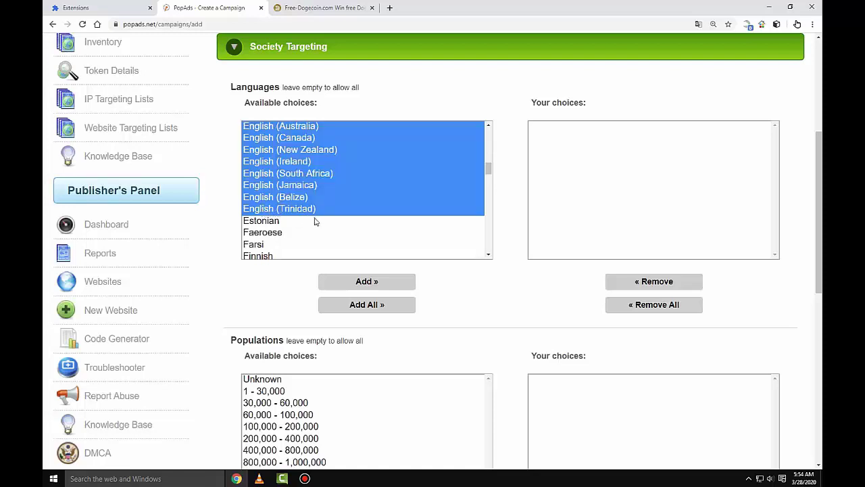
left_click(363, 284)
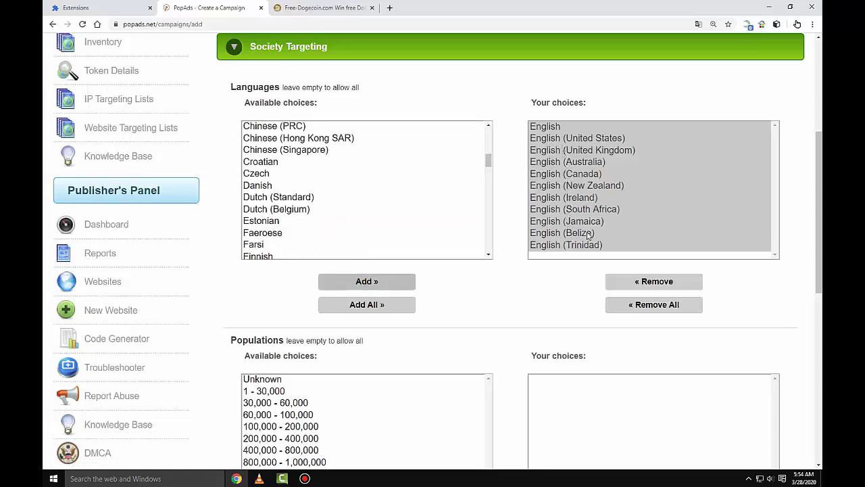
Step: Review the available population ranges and the operating systems offered under environment targeting
scroll(426, 315, "down", 1)
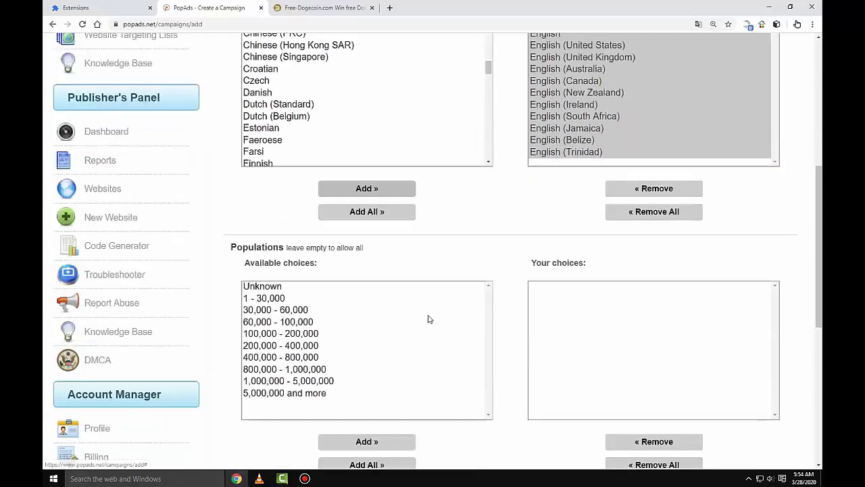
scroll(436, 317, "down", 1)
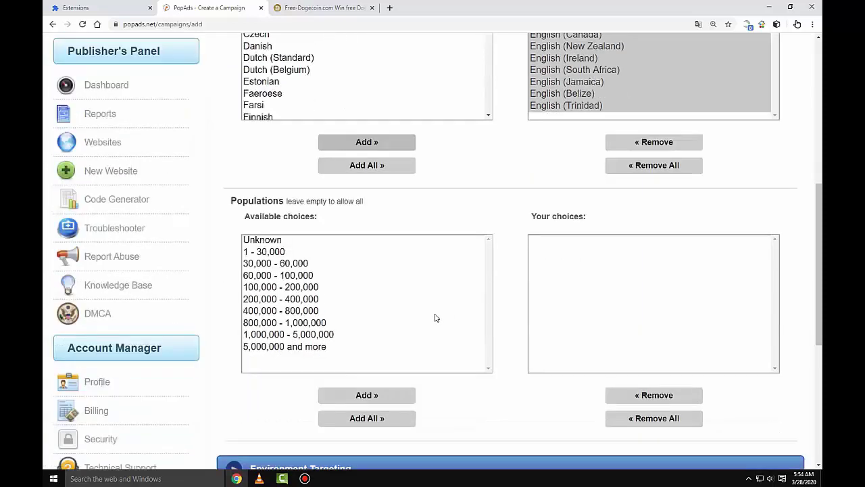
scroll(436, 317, "down", 1)
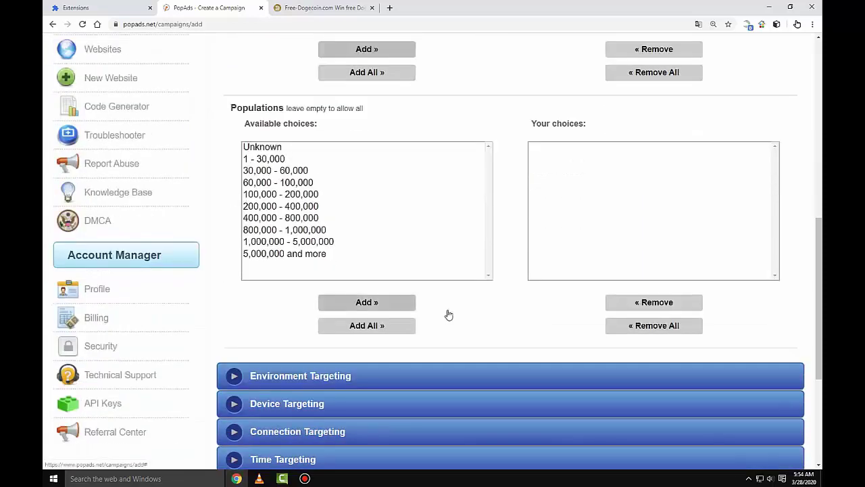
scroll(448, 314, "down", 2)
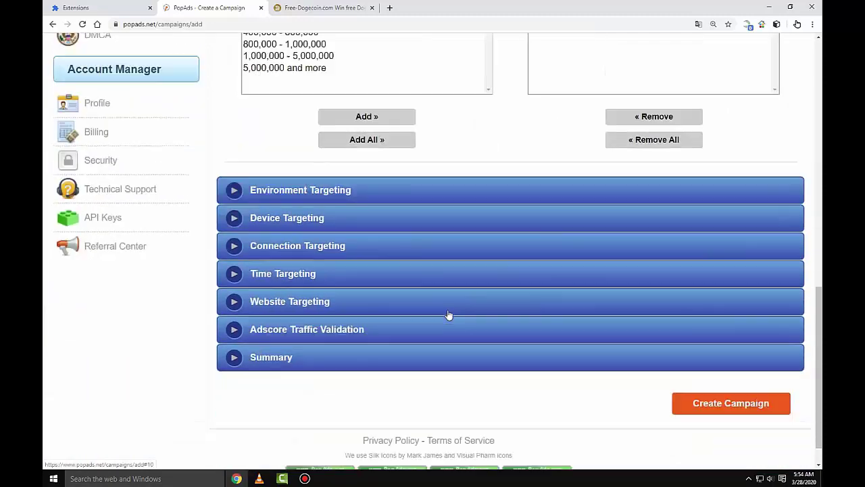
left_click(234, 191)
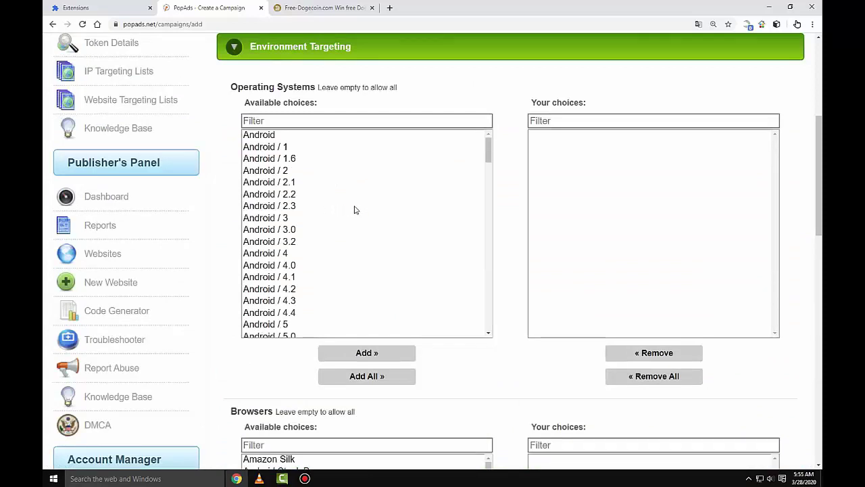
scroll(353, 209, "down", 3)
scroll(355, 210, "down", 8)
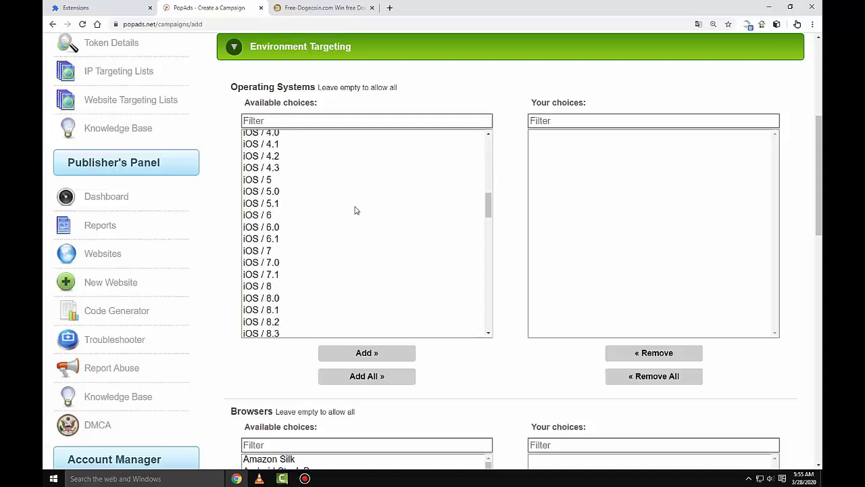
scroll(362, 216, "up", 3)
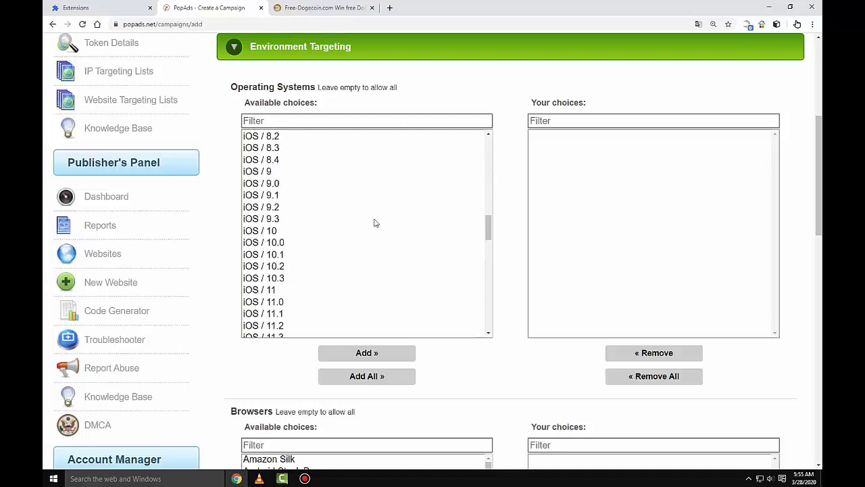
scroll(511, 318, "down", 3)
Step: Add the range of browsers from Firefox through Internet Explorer / 11, including all Google Chrome versions, to the campaign's chosen browsers
scroll(512, 319, "down", 3)
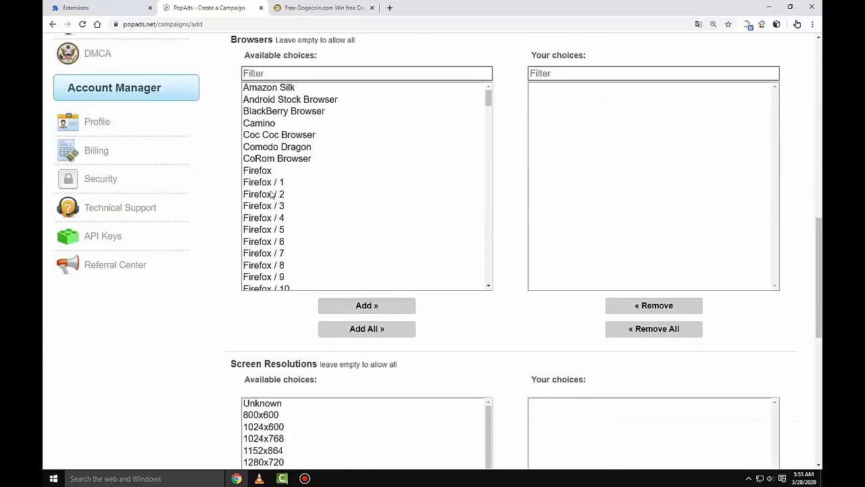
left_click(259, 170)
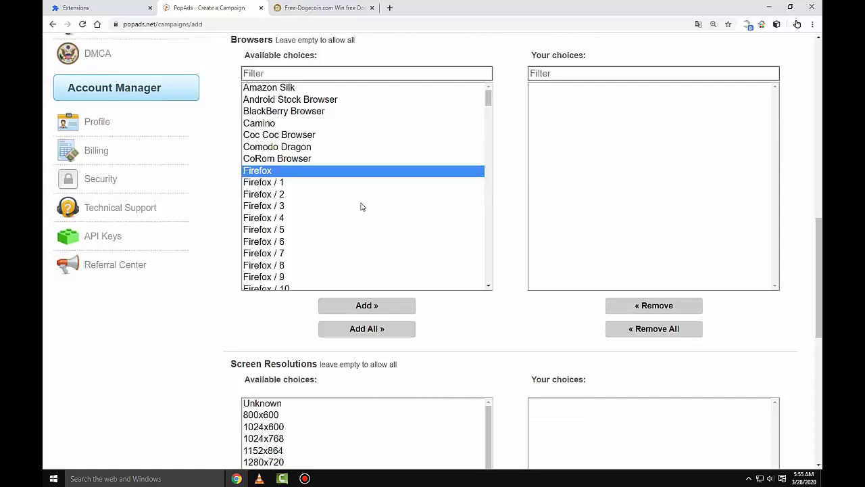
scroll(360, 206, "down", 5)
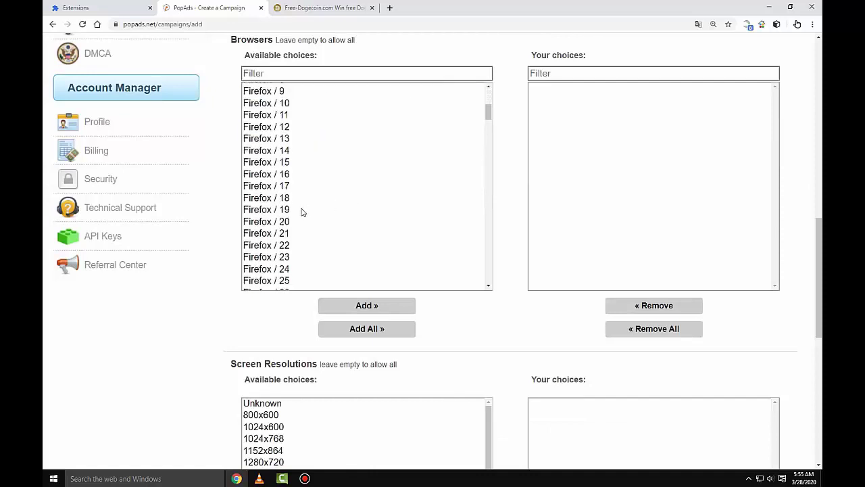
scroll(287, 213, "down", 13)
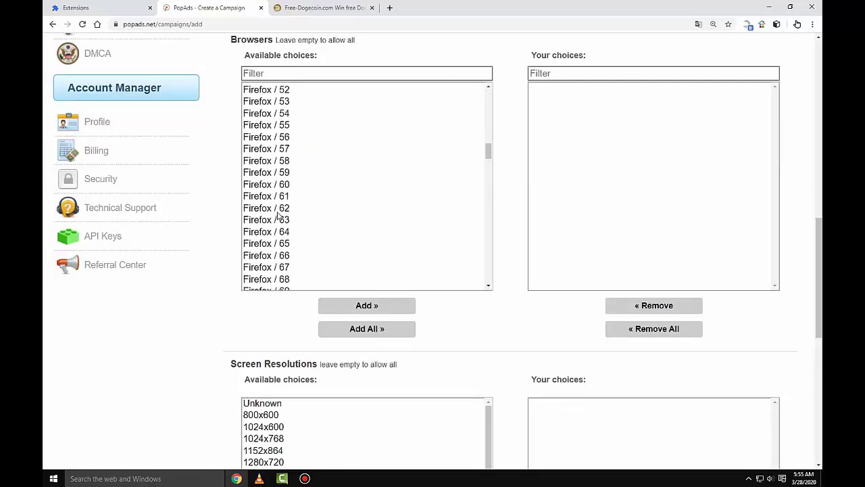
scroll(277, 215, "down", 12)
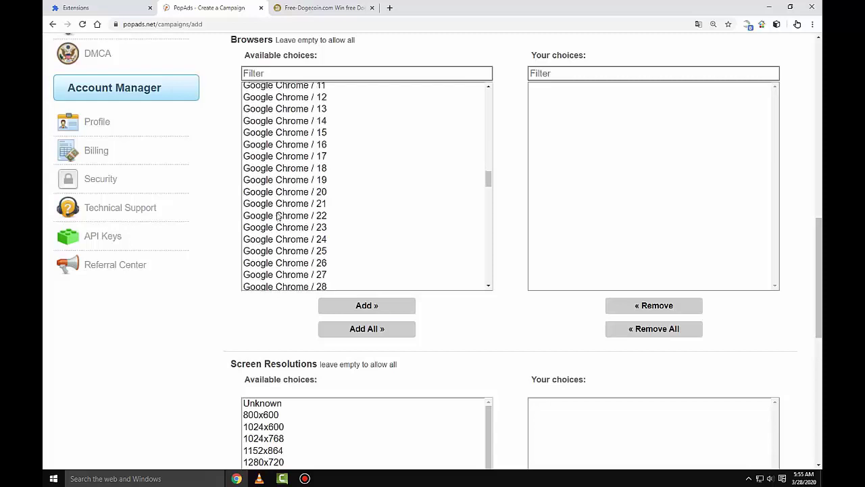
scroll(278, 215, "down", 14)
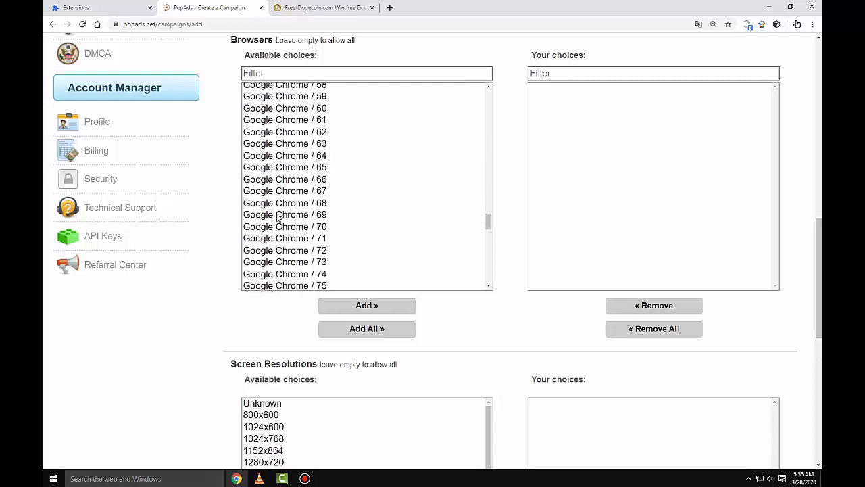
scroll(277, 218, "down", 1)
scroll(295, 220, "down", 1)
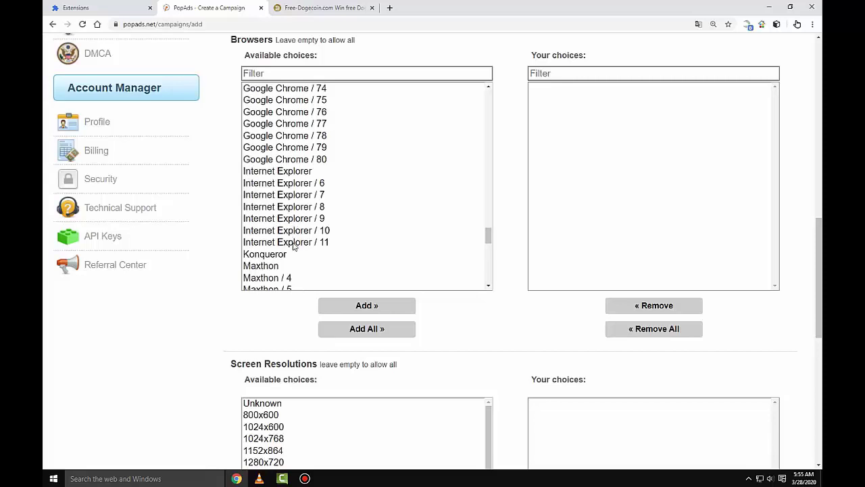
left_click(293, 242, "shift")
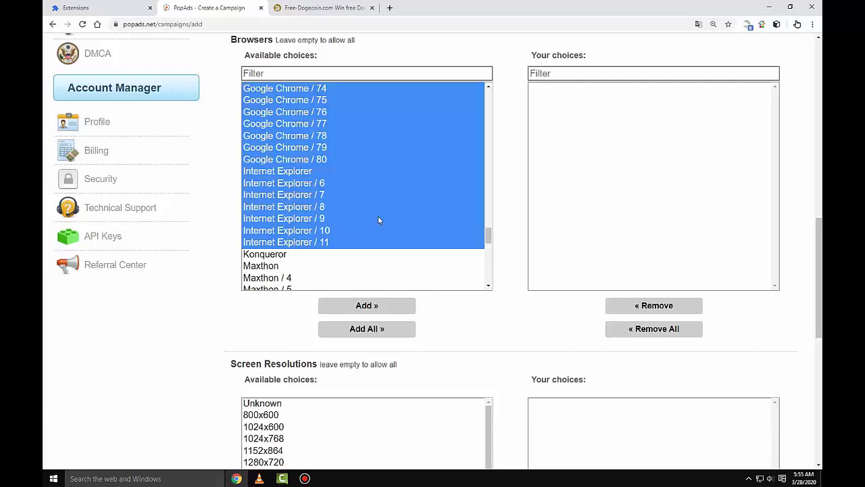
scroll(378, 218, "up", 8)
scroll(379, 218, "up", 16)
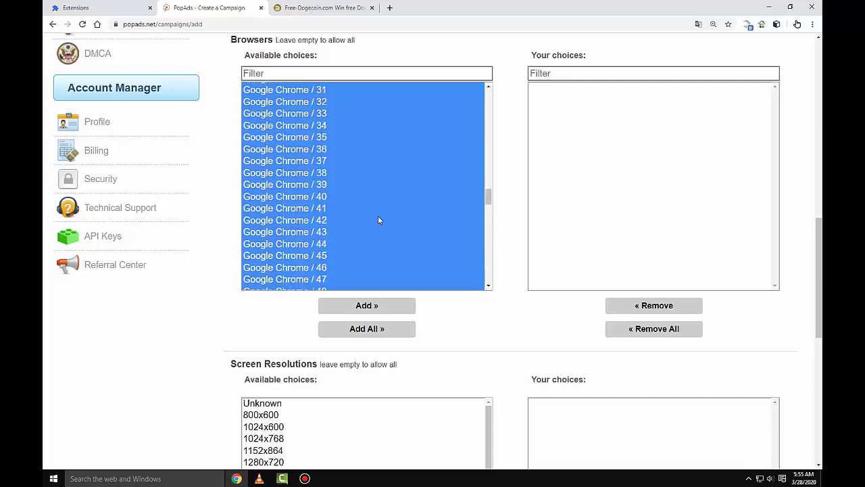
scroll(379, 220, "up", 16)
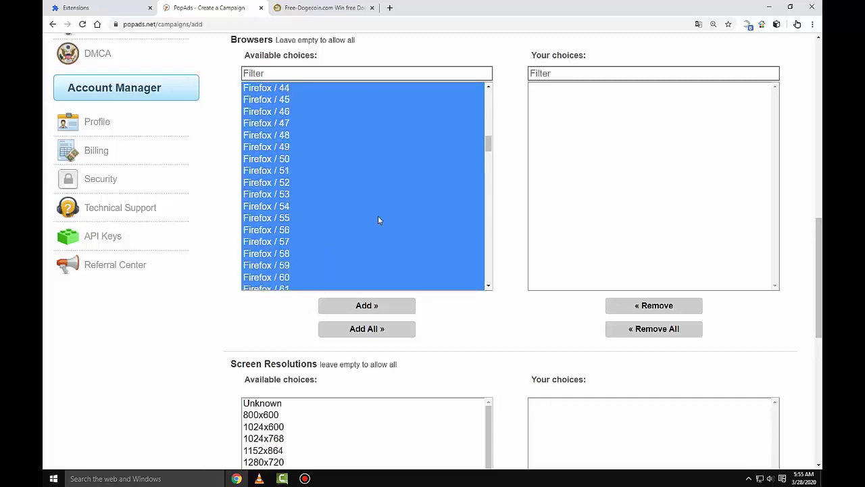
scroll(378, 220, "up", 2)
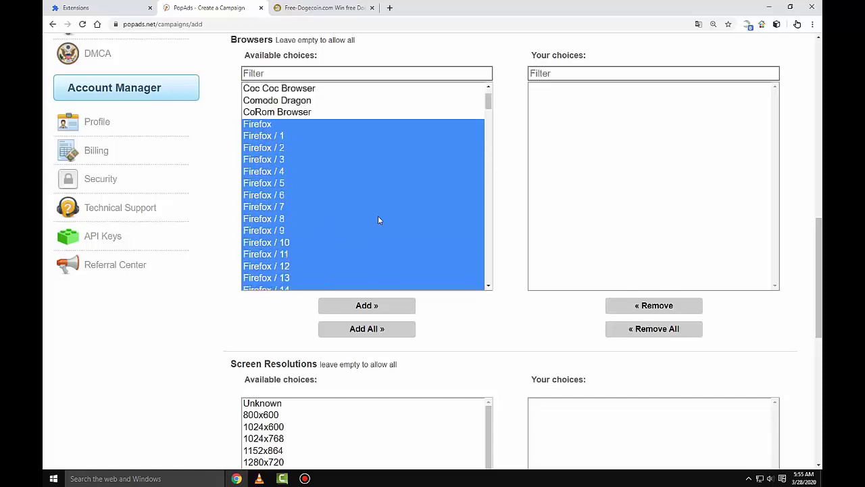
left_click(388, 309)
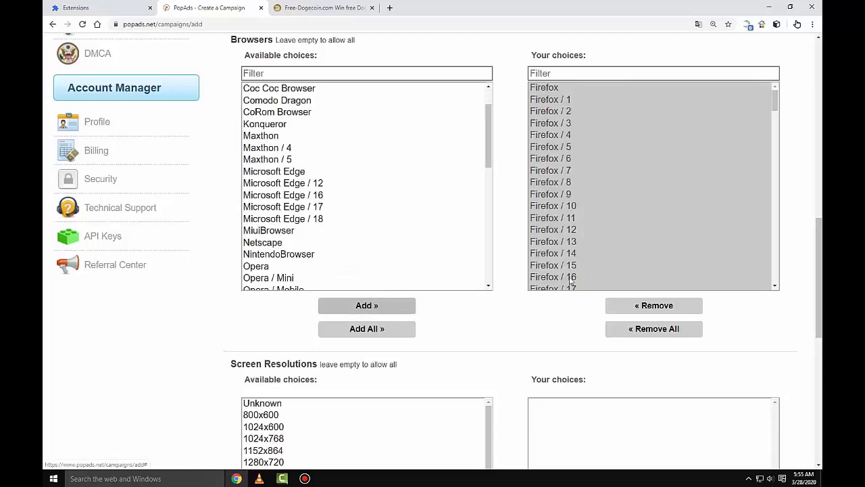
scroll(616, 216, "down", 10)
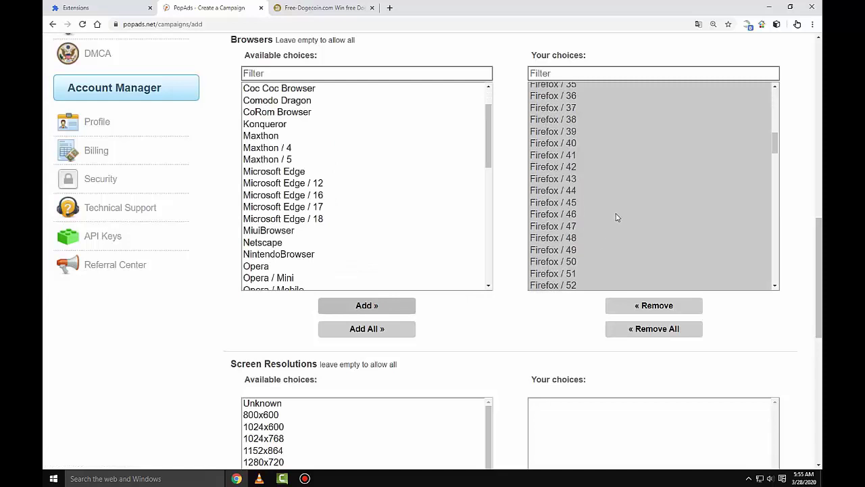
scroll(616, 218, "down", 15)
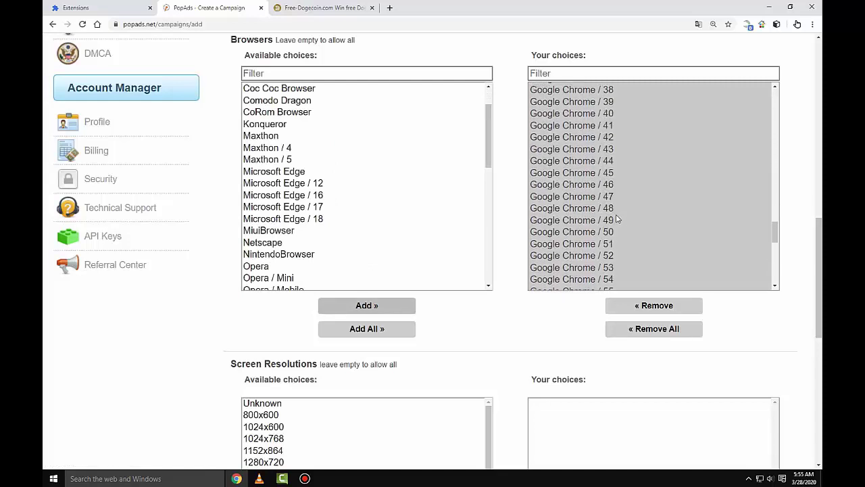
scroll(615, 218, "down", 2)
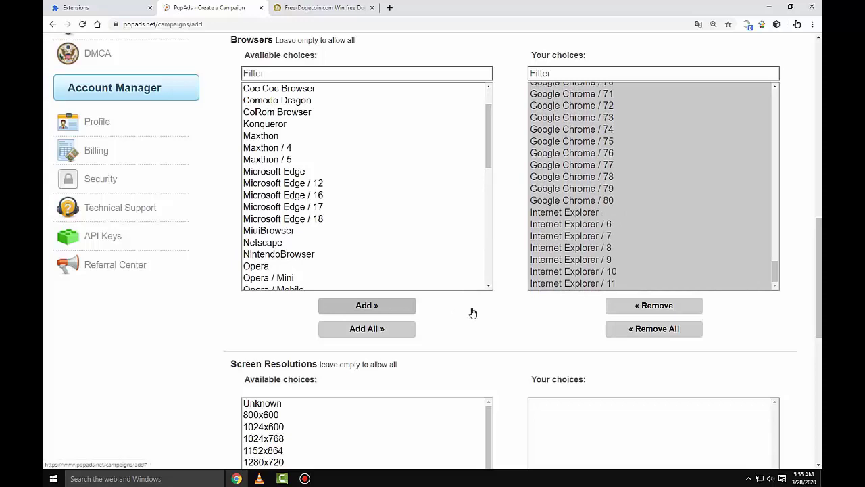
Step: Add Desktop/Notebook to the campaign's chosen form factors in device targeting
scroll(485, 313, "down", 4)
scroll(486, 313, "down", 1)
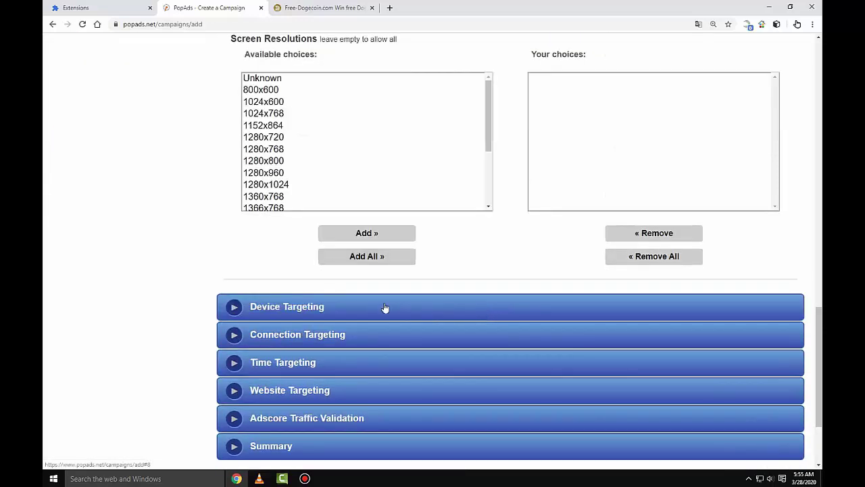
left_click(232, 310)
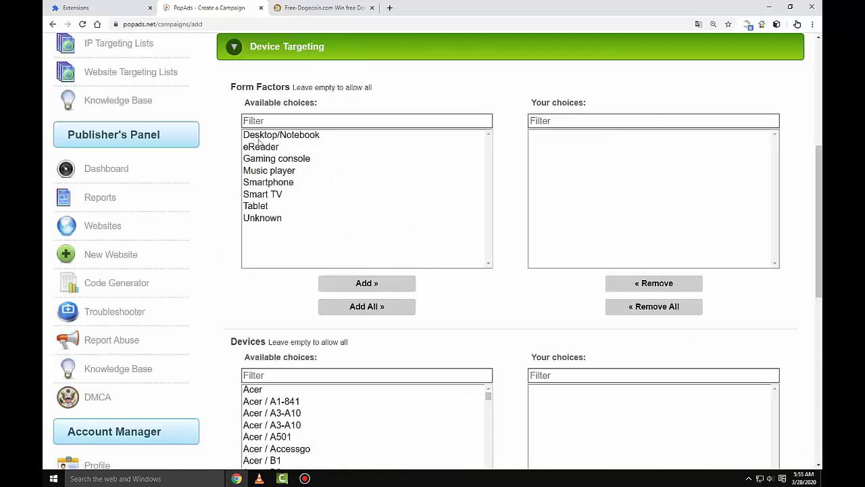
left_click(294, 138)
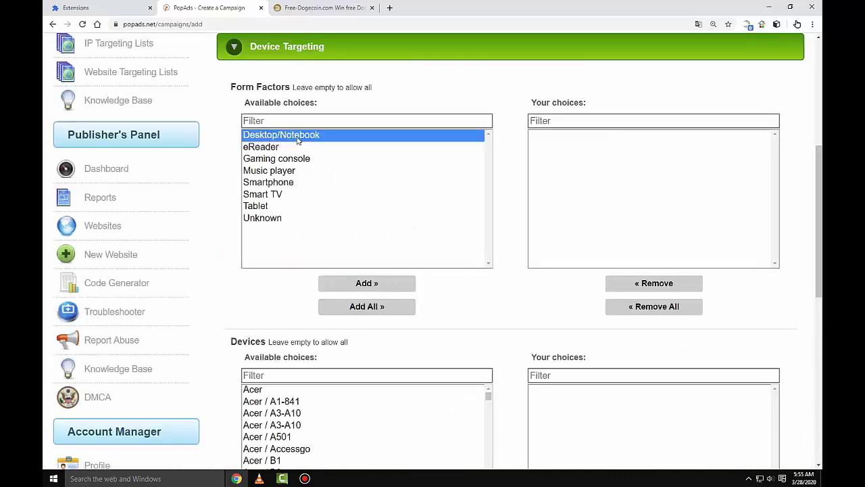
left_click(384, 285)
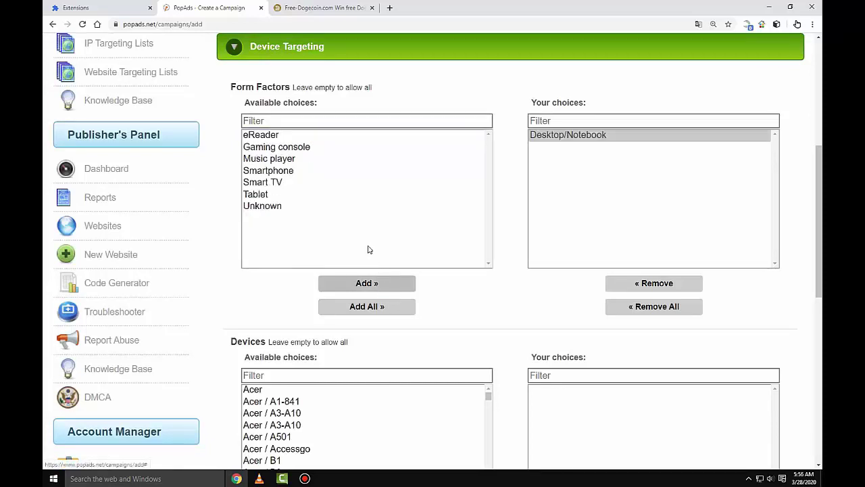
Step: Add Tablet to the campaign's chosen form factors in device targeting
left_click(258, 196)
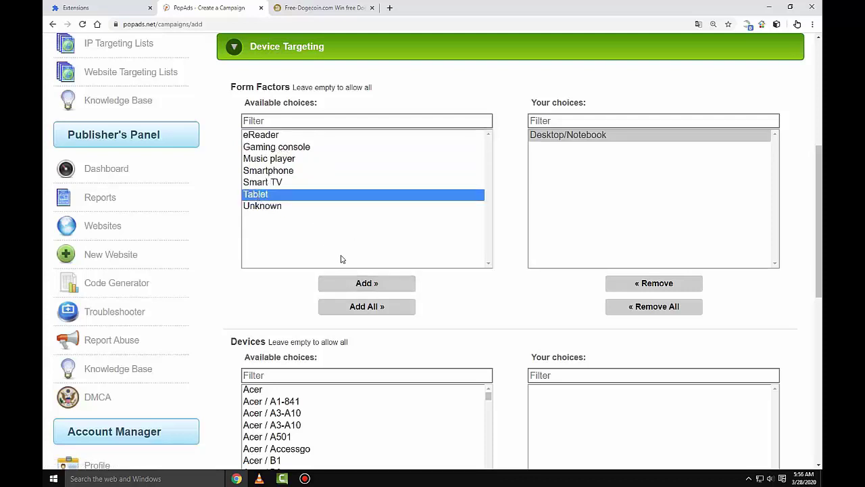
left_click(377, 284)
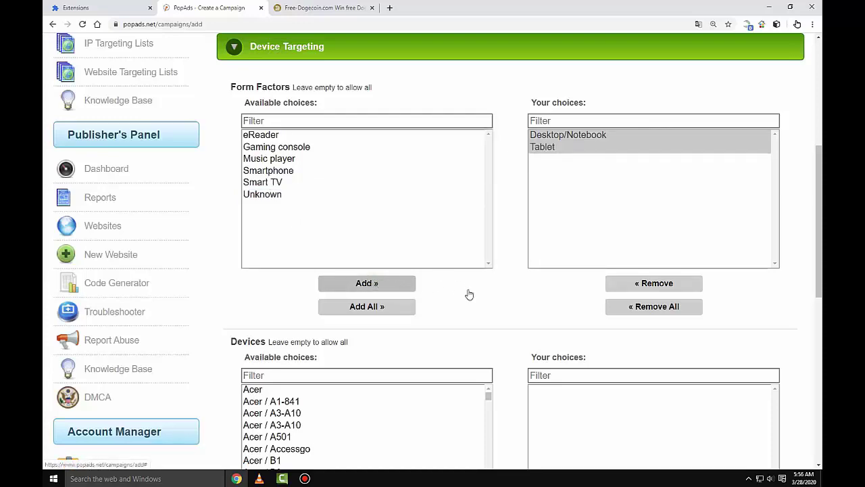
Step: Review the connection types and speeds under connection targeting and the weekly hour schedule under time targeting
scroll(467, 294, "down", 3)
scroll(484, 293, "down", 2)
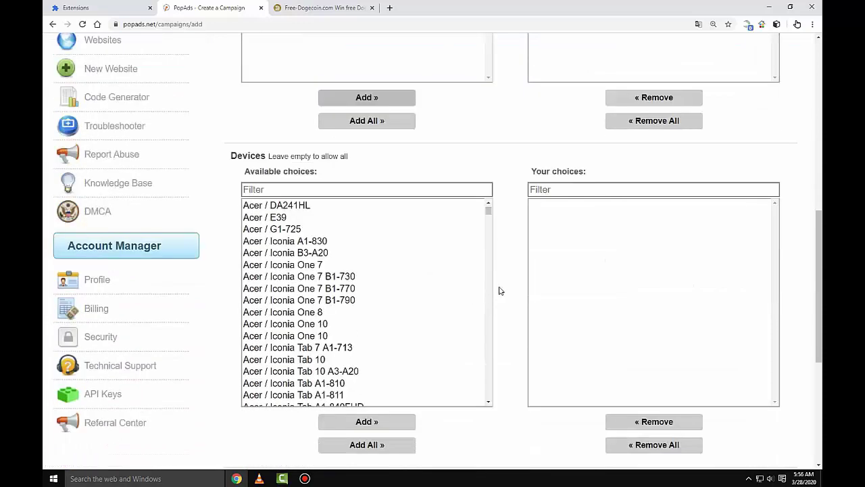
scroll(500, 292, "down", 3)
scroll(501, 290, "down", 1)
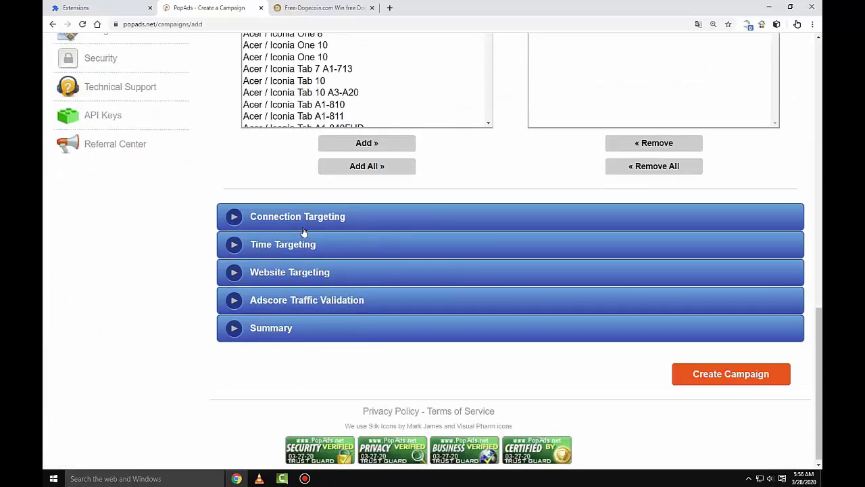
left_click(232, 220)
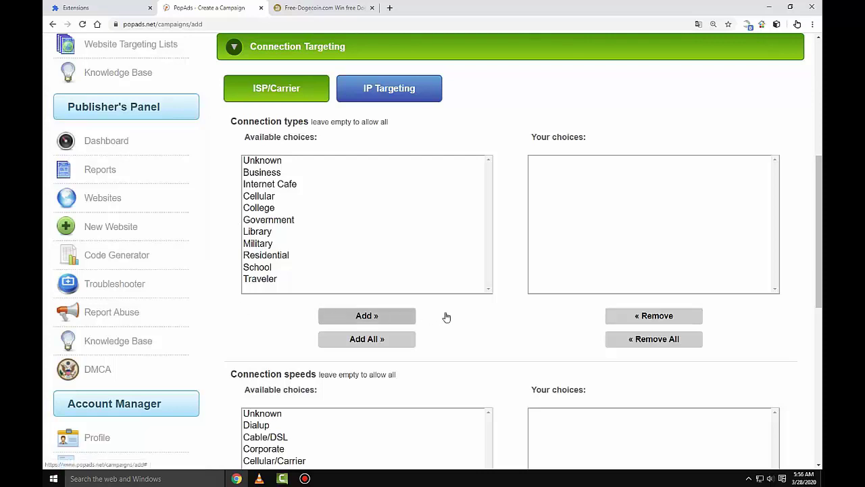
scroll(446, 317, "down", 2)
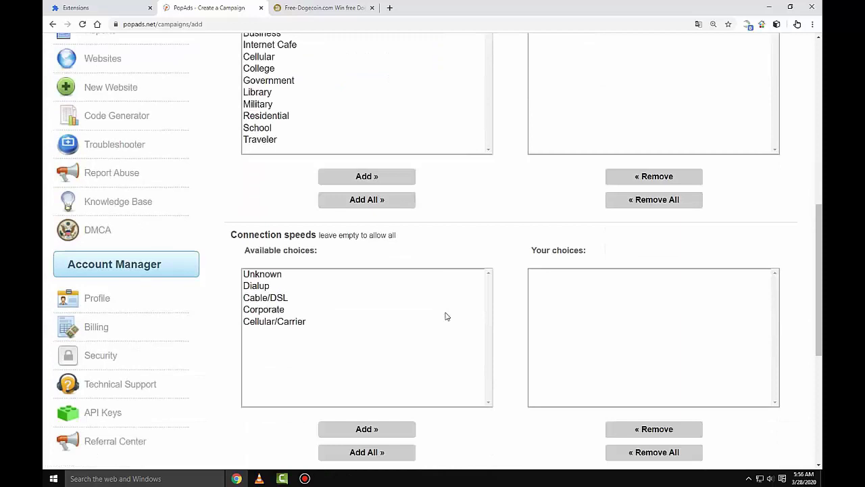
scroll(445, 315, "down", 4)
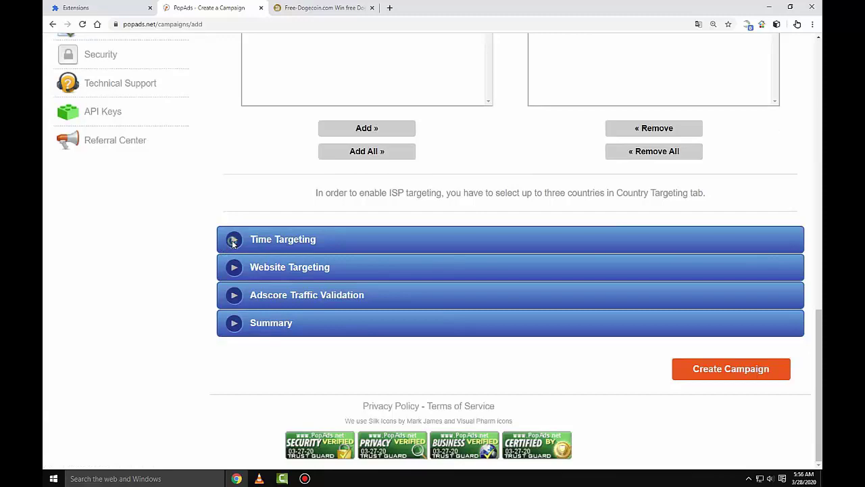
left_click(233, 241)
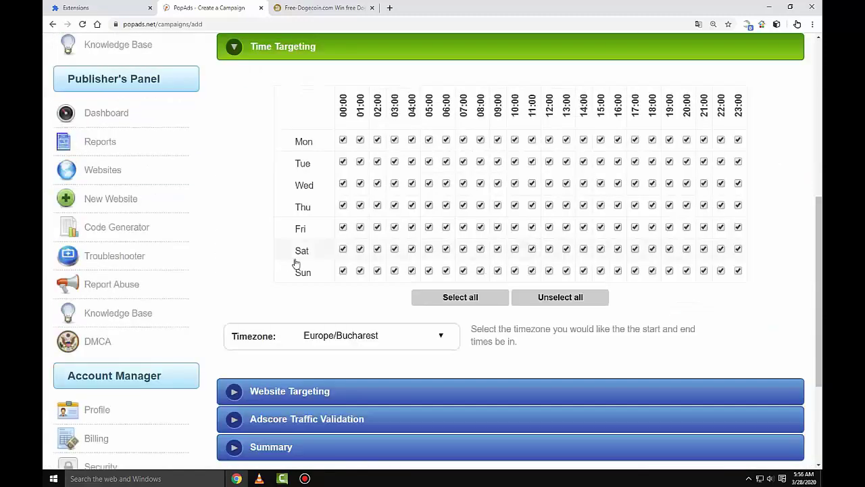
Step: Review the website targeting modes and the Adscore settings for valid, proxy, junk and bot traffic
scroll(295, 263, "down", 2)
left_click(234, 223)
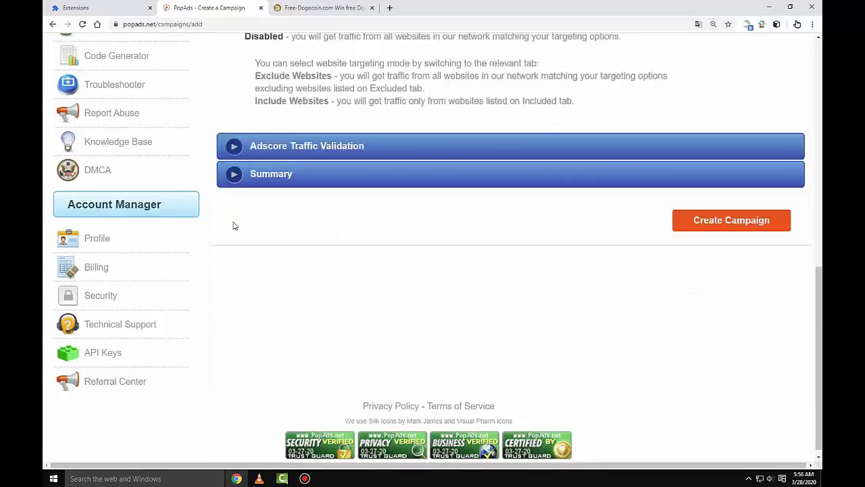
scroll(325, 227, "down", 1)
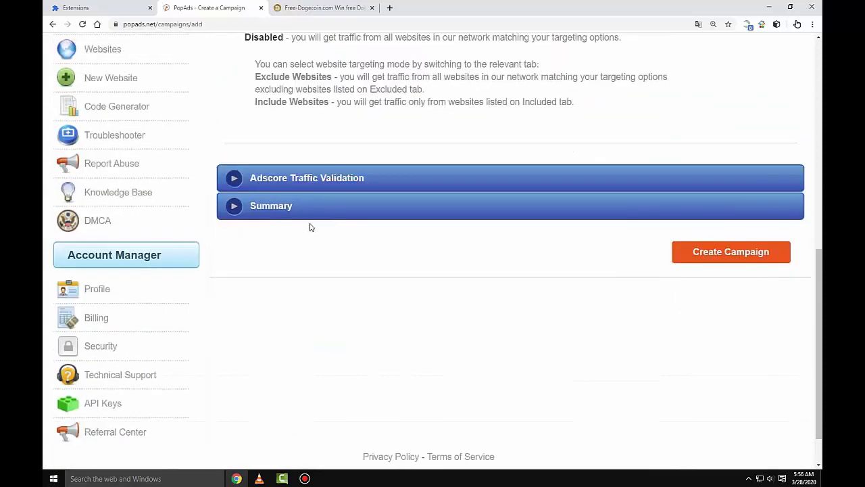
left_click(234, 180)
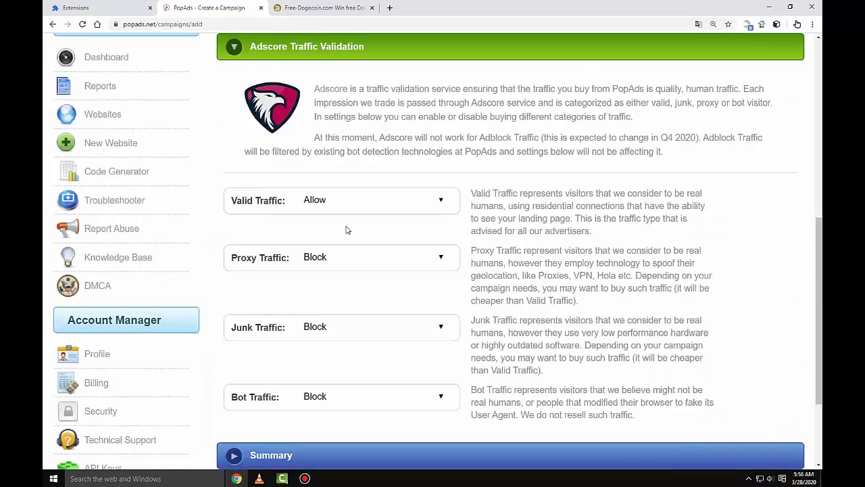
scroll(348, 230, "down", 2)
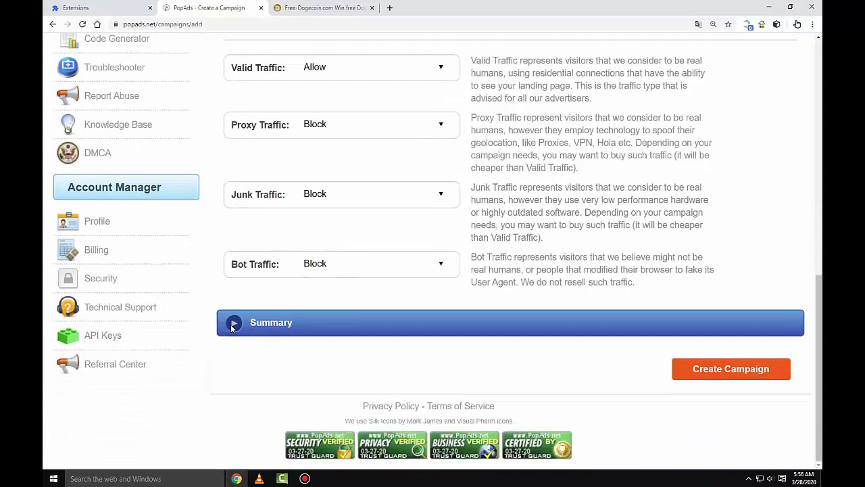
Step: Examine the campaign summary's traffic estimate, country map and bid distribution charts
left_click(235, 325)
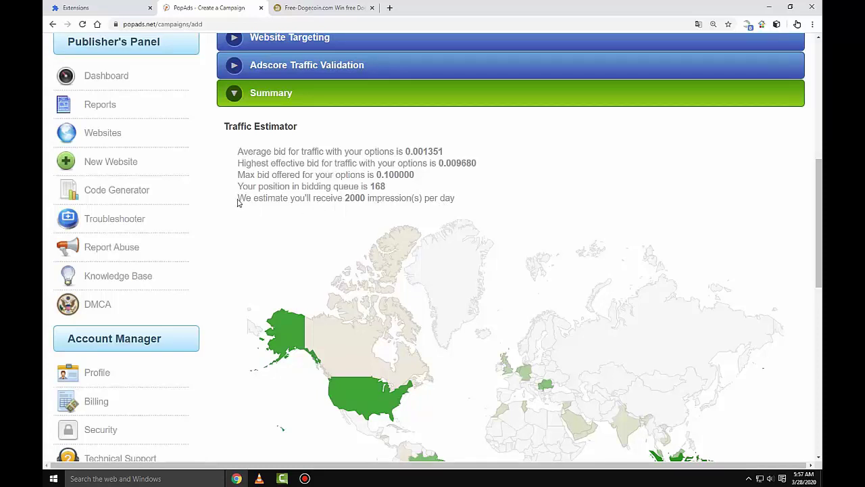
scroll(288, 239, "down", 1)
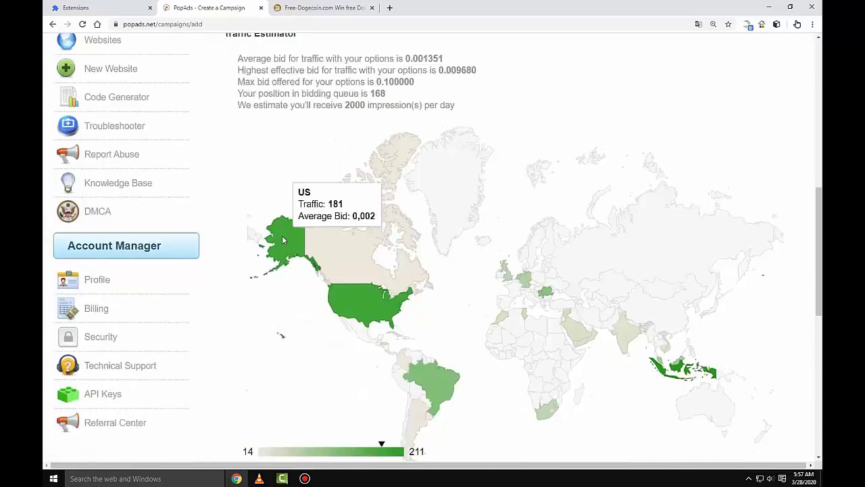
scroll(270, 243, "down", 1)
scroll(269, 244, "down", 1)
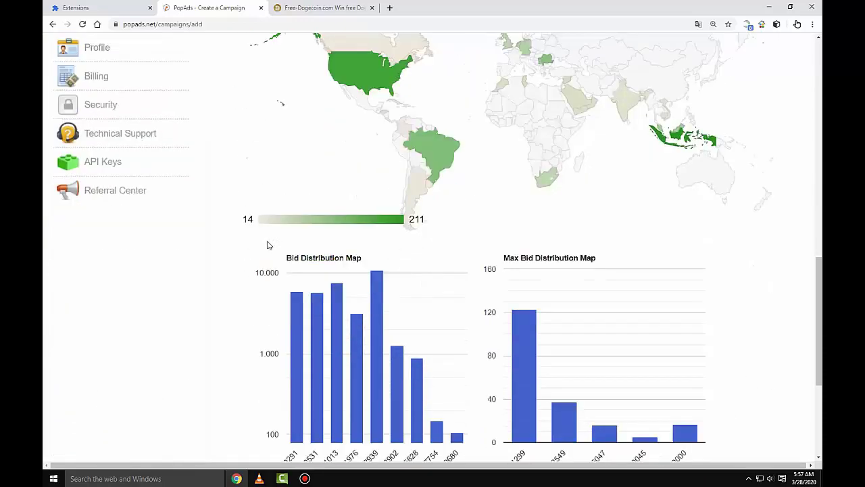
scroll(267, 245, "up", 1)
scroll(267, 245, "down", 3)
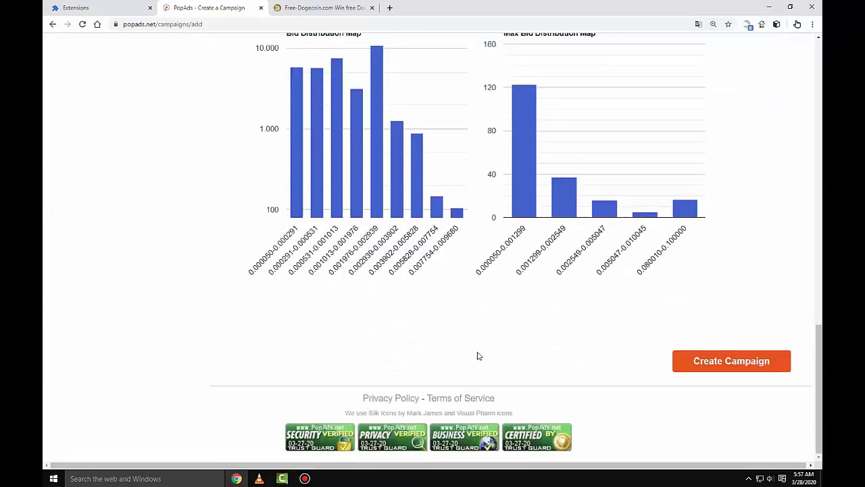
Step: Submit the campaign for creation, confirming responsibility for the correctness of its country targeting
left_click(738, 369)
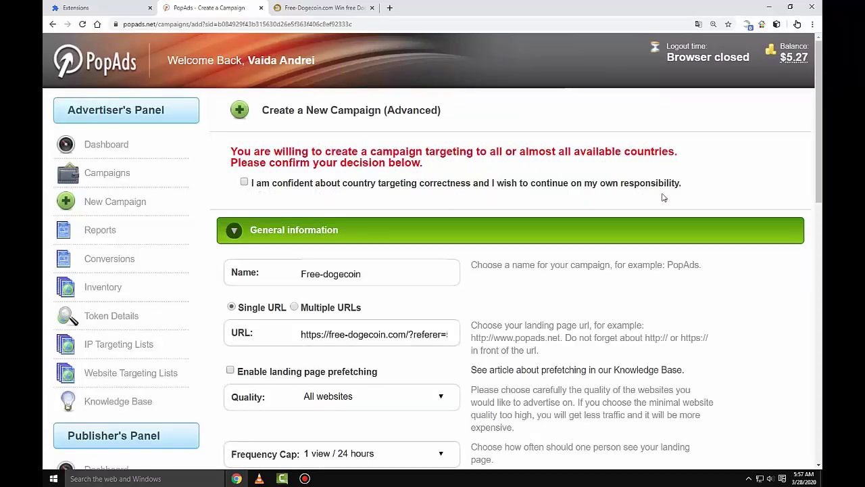
left_click(245, 183)
scroll(325, 242, "down", 3)
scroll(326, 244, "down", 8)
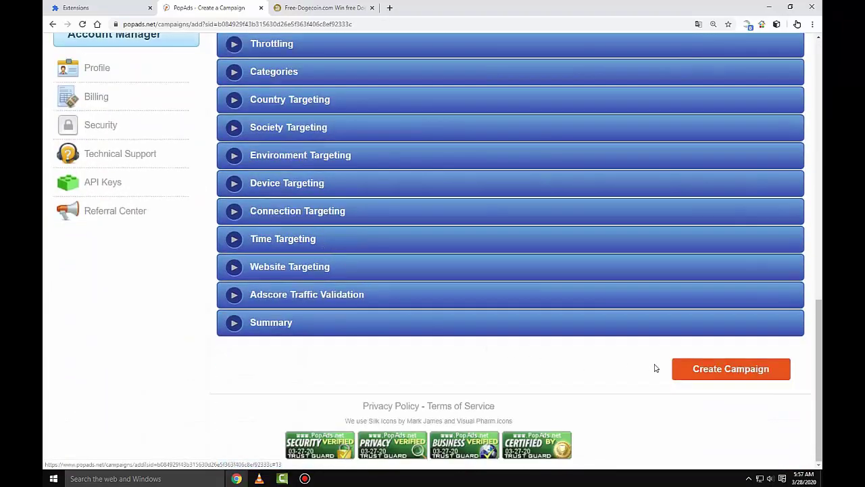
left_click(712, 376)
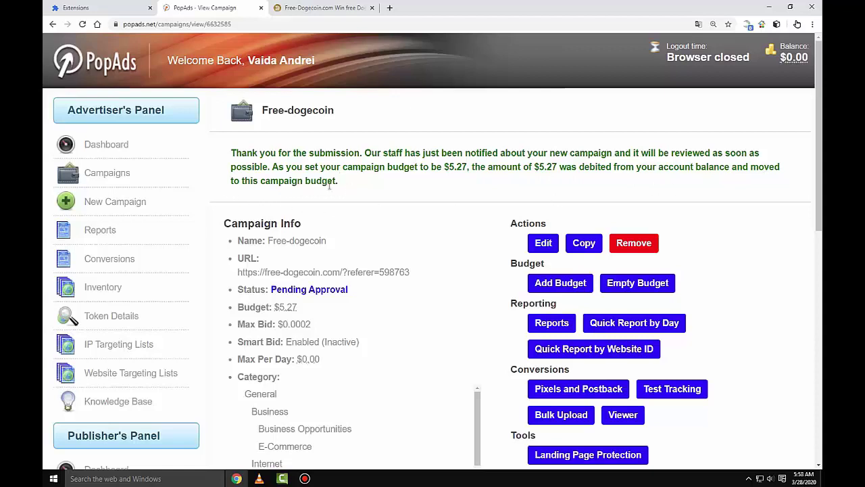
Step: Check the submitted campaign's information, including its status, budget, maximum bid and categories
scroll(429, 227, "down", 1)
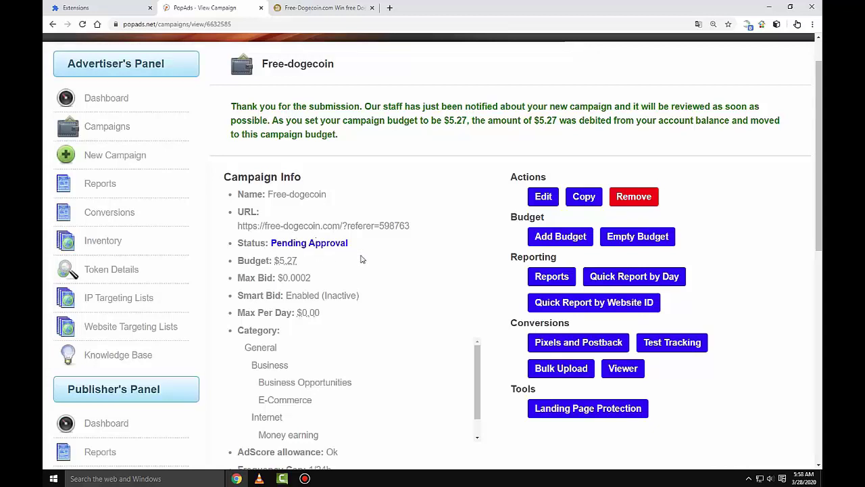
scroll(360, 259, "down", 1)
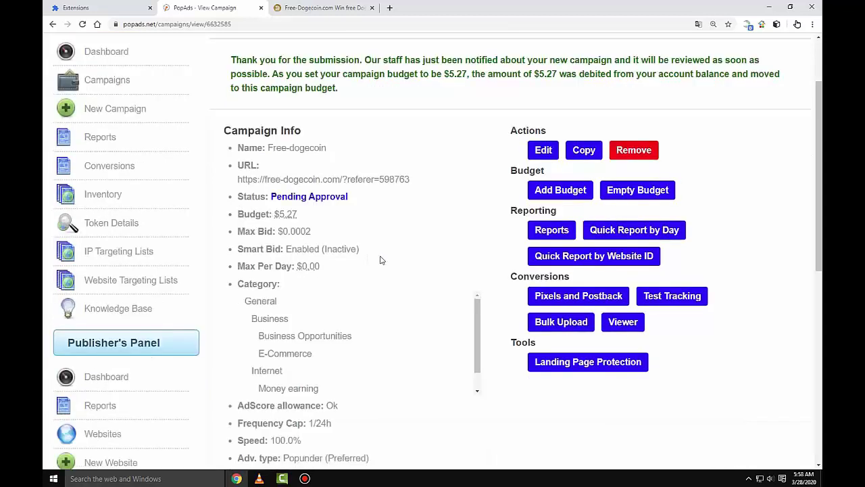
scroll(382, 259, "up", 1)
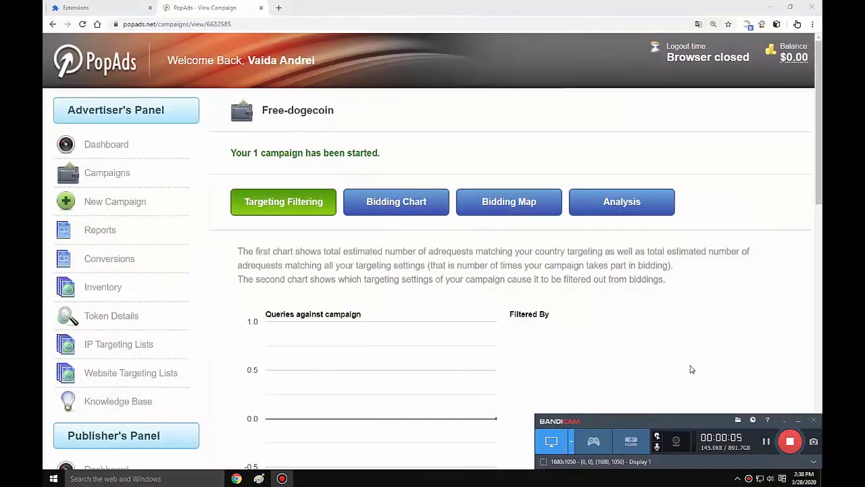
Step: Examine the started campaign's information and its targeting filtering charts for queries and filter causes
left_click(284, 480)
scroll(382, 448, "down", 5)
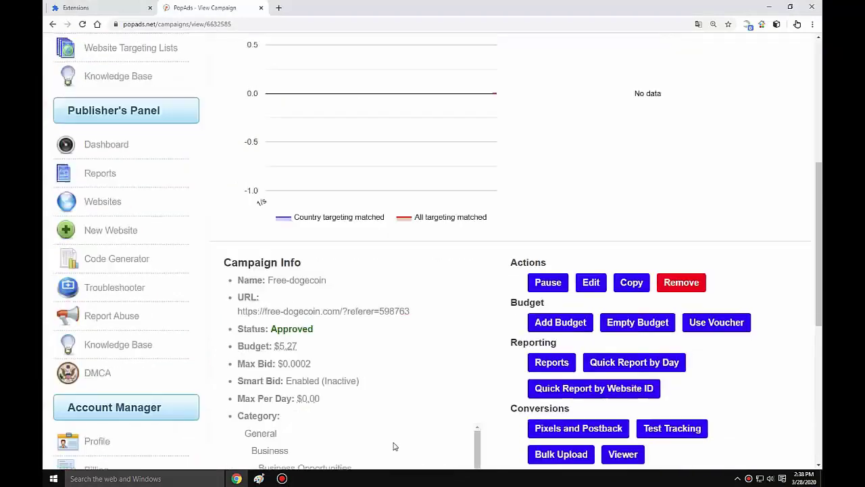
scroll(396, 446, "down", 2)
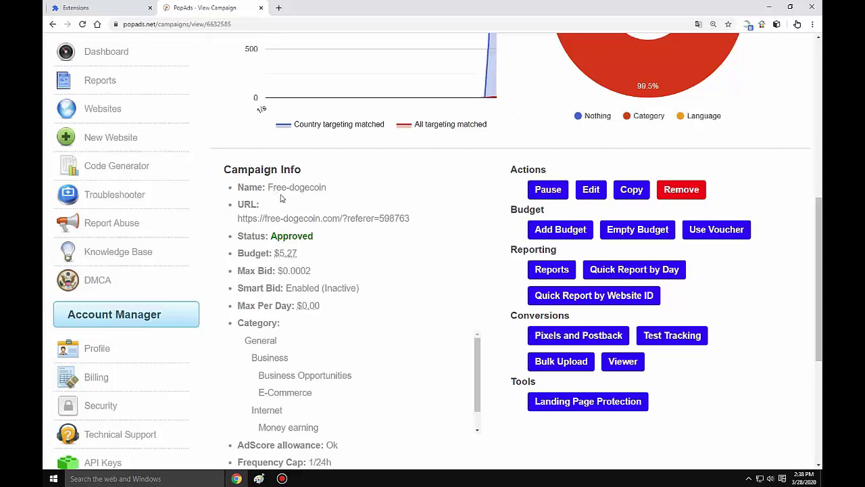
scroll(420, 295, "up", 3)
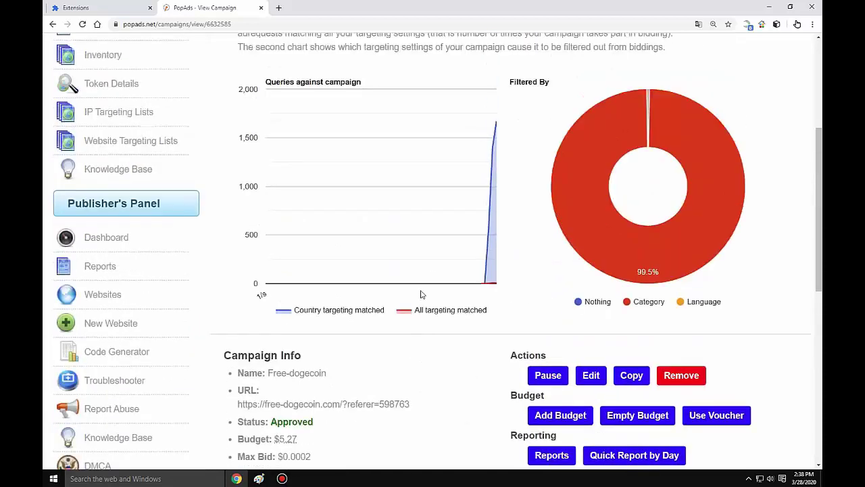
scroll(420, 298, "up", 1)
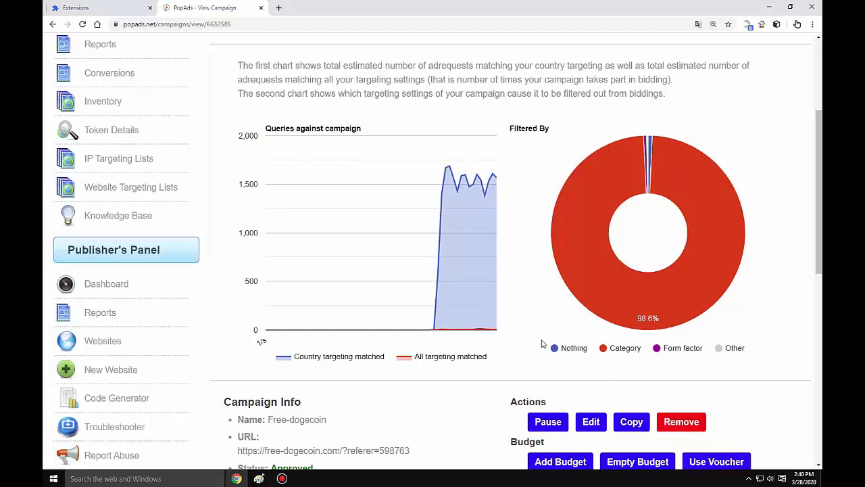
scroll(545, 344, "up", 1)
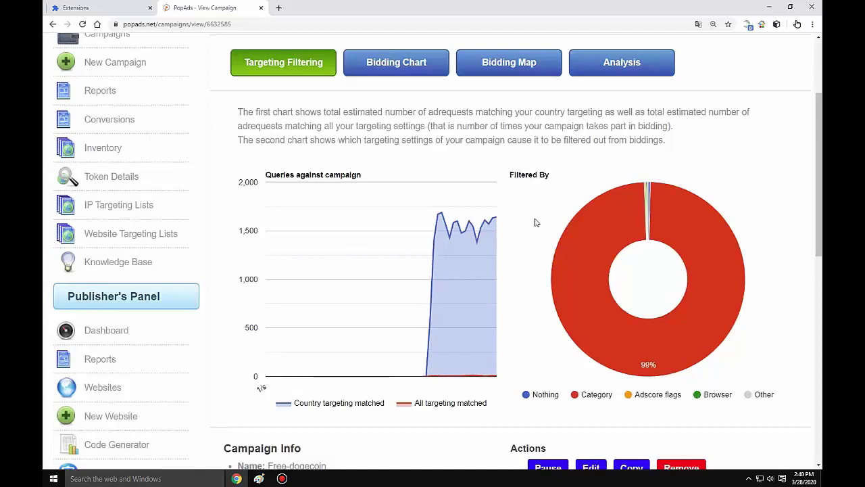
Step: View the campaign's realtime bidding chart and the bidding map of its recent auctions
left_click(398, 69)
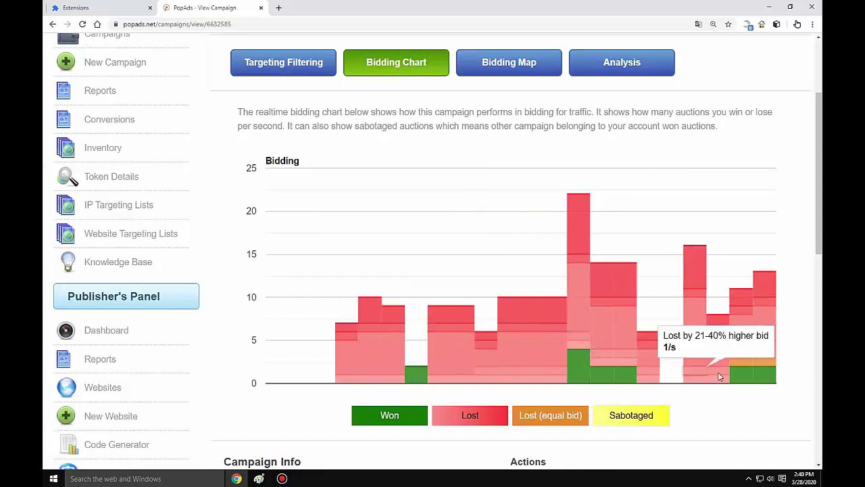
left_click(494, 71)
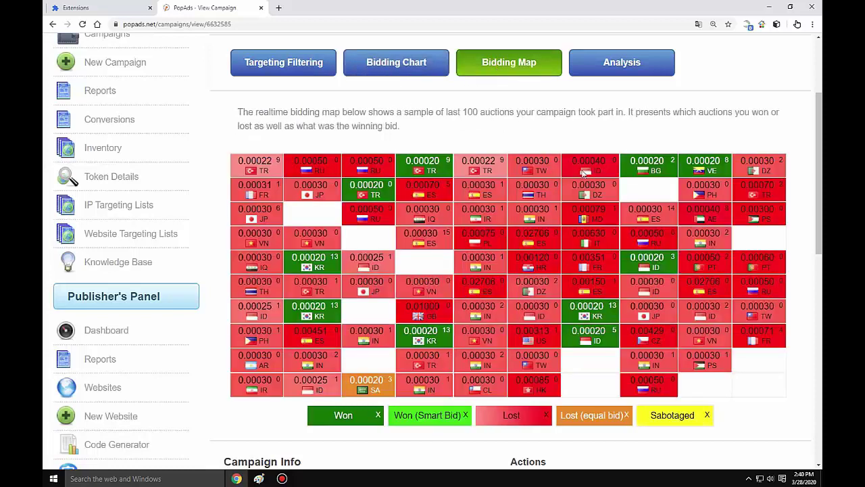